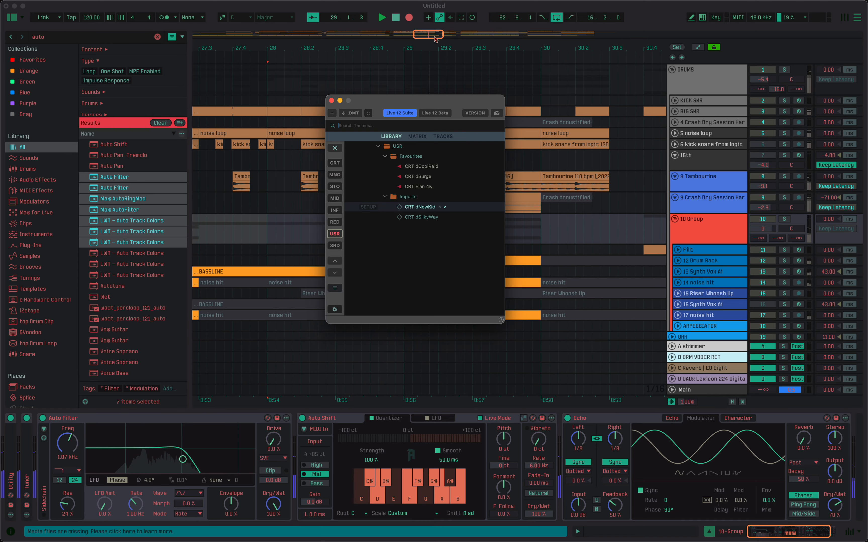
Enlarge the arrangement overview, zoom the timeline out to about bars 18–37, and move the theme manager window.
{"action": "left_click", "coordinate": [499, 73]}
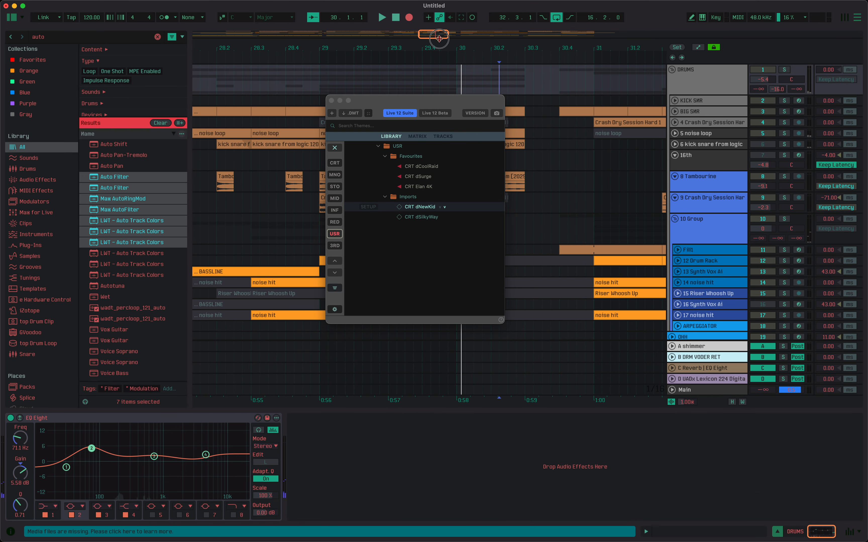
{"action": "left_click_drag", "start_coordinate": [439, 39], "coordinate": [434, 128]}
{"action": "left_click_drag", "start_coordinate": [437, 64], "coordinate": [444, 28]}
{"action": "left_click_drag", "start_coordinate": [451, 68], "coordinate": [387, 126]}
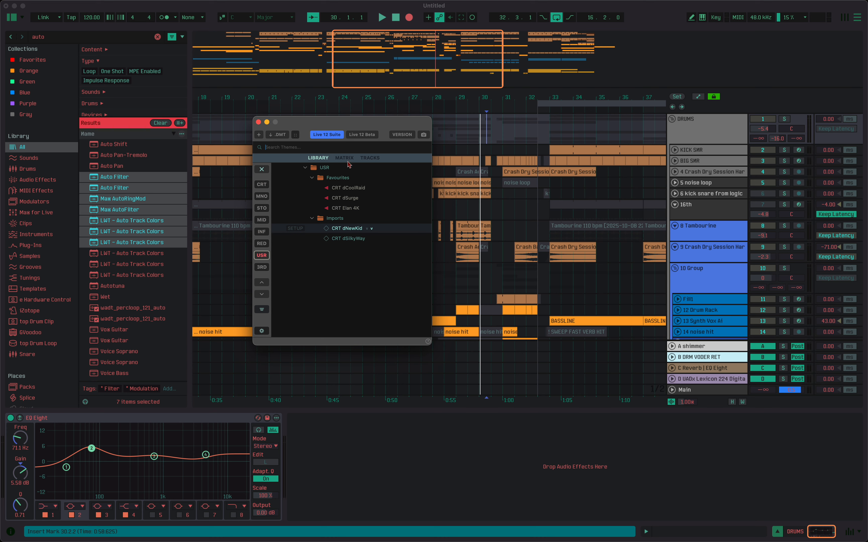
Clear the USR filter to show the complete theme library, and expand the USR Imports folder with the CRT folder collapsed.
{"action": "left_click", "coordinate": [263, 171]}
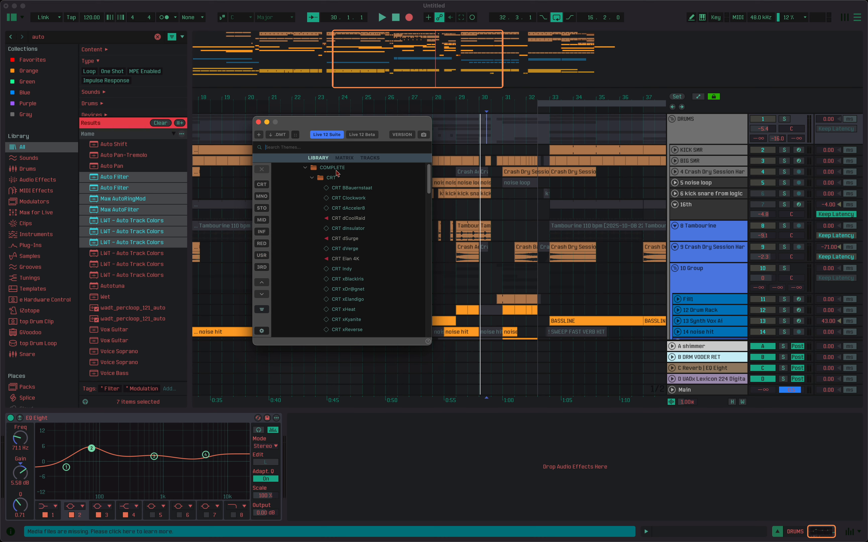
{"action": "left_click", "coordinate": [333, 179]}
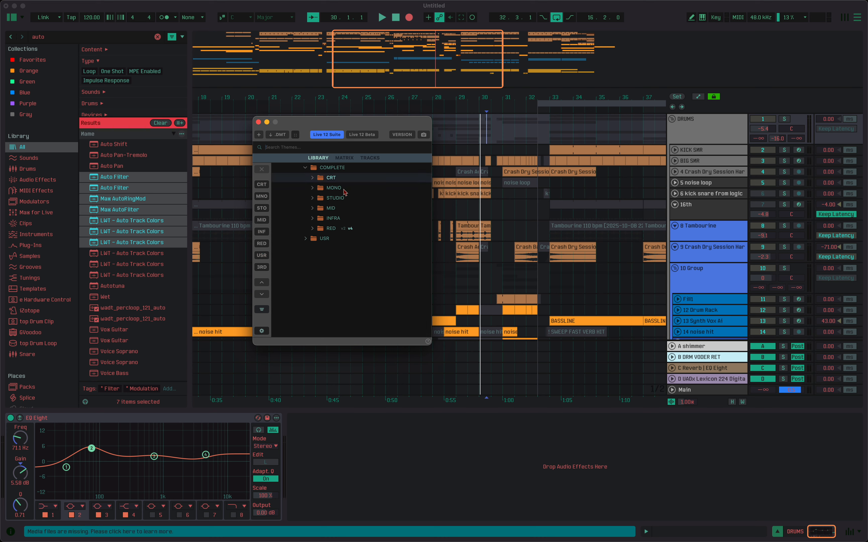
{"action": "left_click", "coordinate": [324, 239]}
{"action": "left_click", "coordinate": [328, 249]}
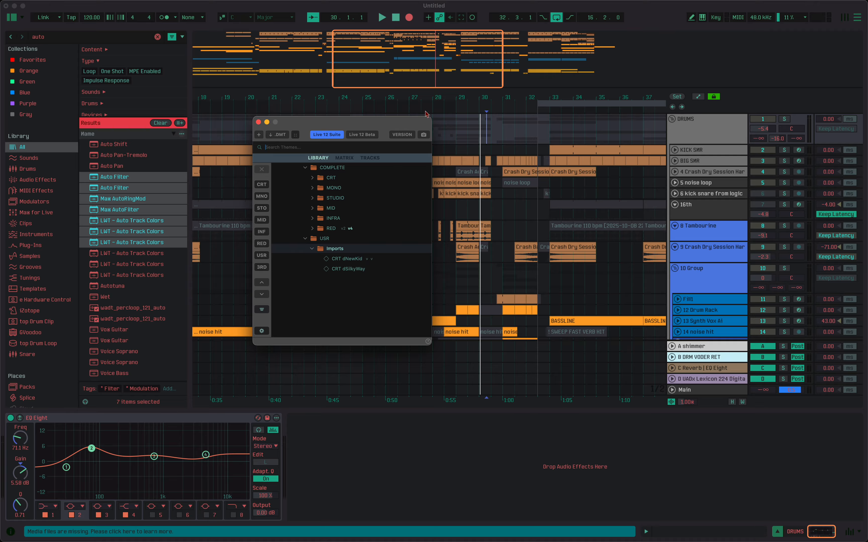
Select the imported CRT dNewKid theme by its version tag and view its theme snapshots.
{"action": "left_click", "coordinate": [372, 259]}
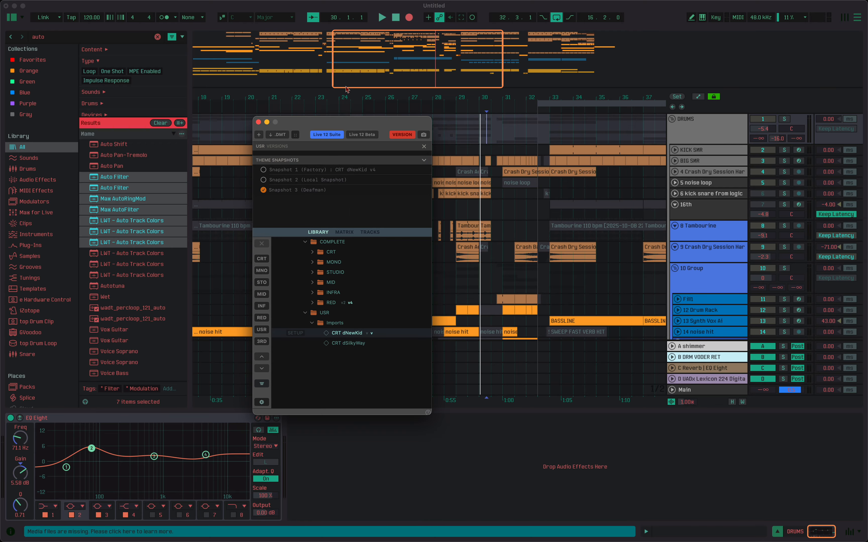
{"action": "left_click", "coordinate": [404, 135]}
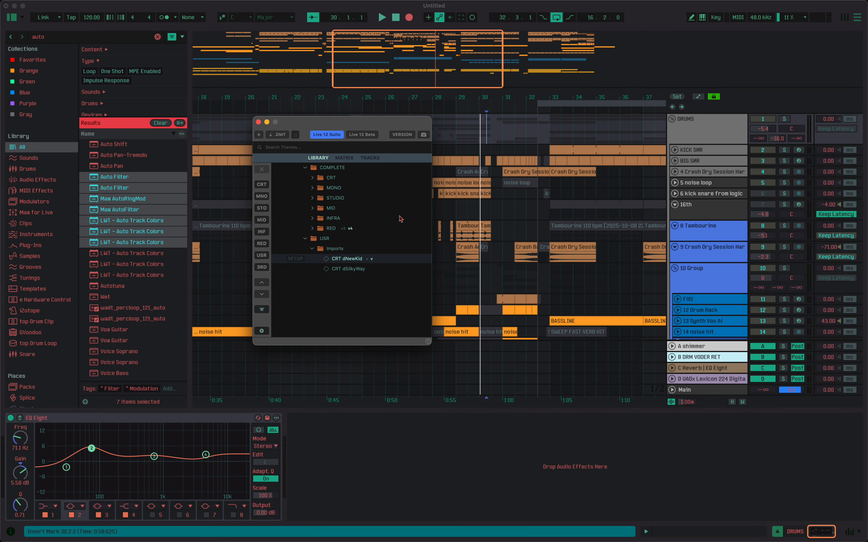
Look through the CRT and MONO theme folders and check which versions are available for MONO.
{"action": "left_click", "coordinate": [323, 230]}
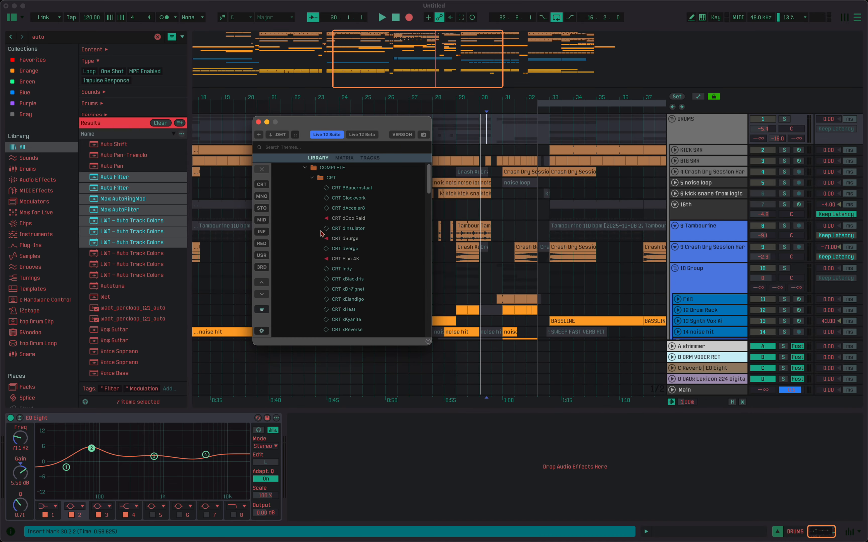
{"action": "left_click", "coordinate": [329, 182]}
{"action": "left_click", "coordinate": [324, 190]}
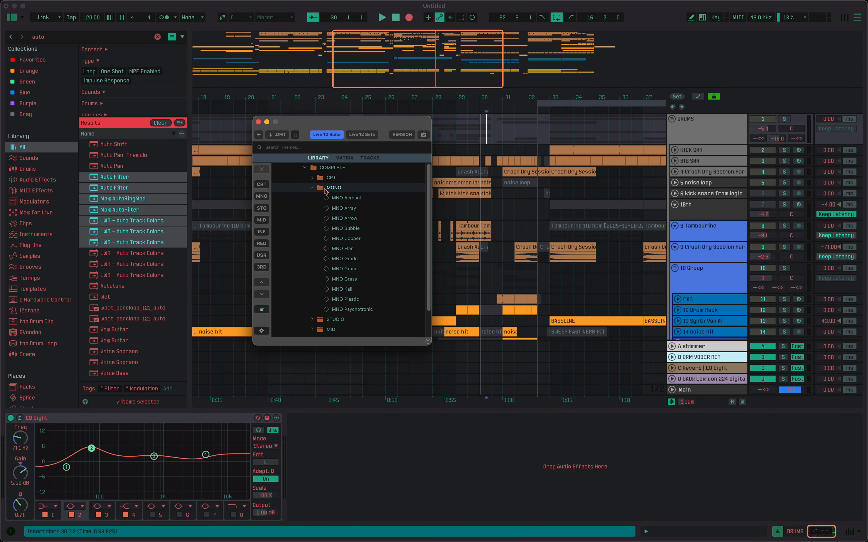
{"action": "left_click", "coordinate": [334, 190]}
{"action": "left_click", "coordinate": [327, 189]}
{"action": "left_click", "coordinate": [324, 189]}
{"action": "left_click", "coordinate": [321, 189]}
{"action": "left_click", "coordinate": [321, 189]}
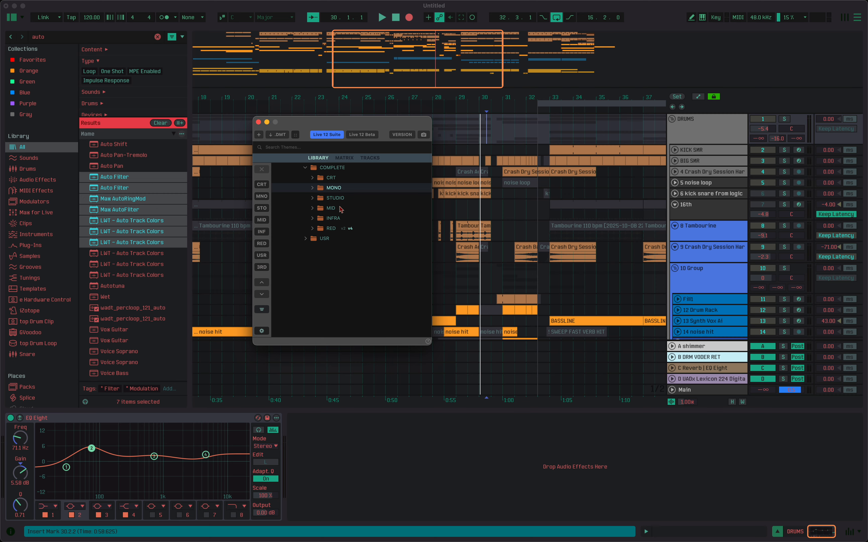
{"action": "left_click", "coordinate": [402, 134]}
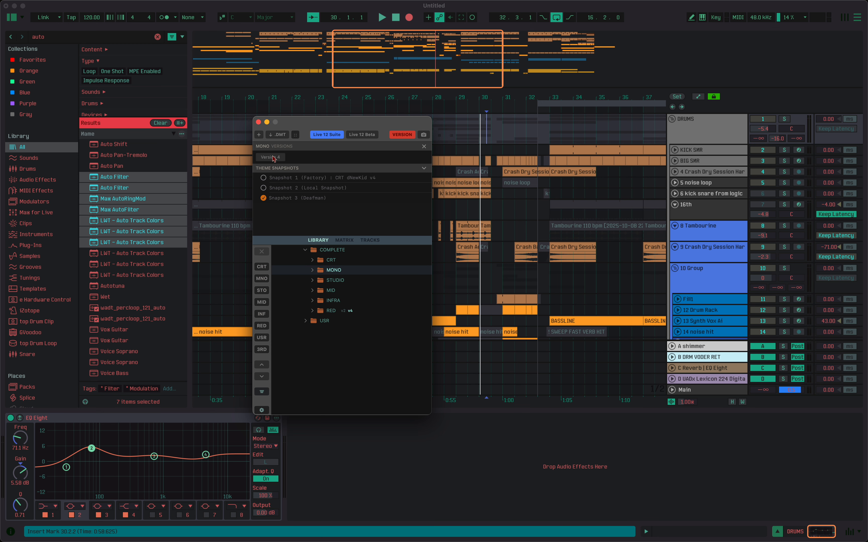
{"action": "left_click", "coordinate": [397, 136]}
Expand the RED theme folder and switch it to version v2.
{"action": "left_click", "coordinate": [329, 229]}
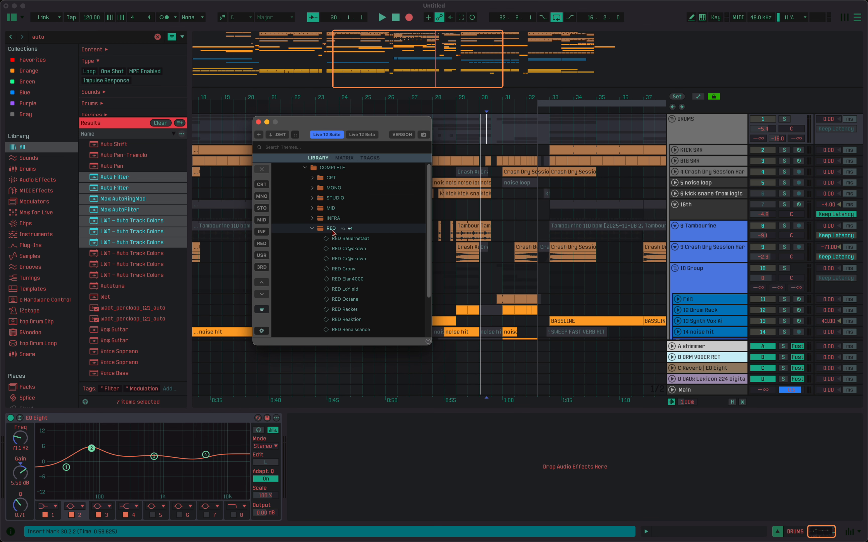
{"action": "left_click", "coordinate": [330, 230]}
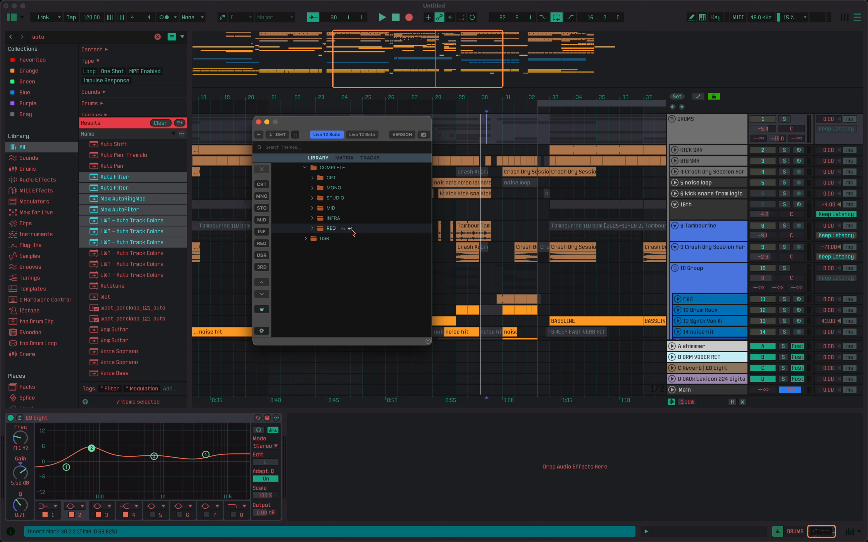
{"action": "left_click", "coordinate": [329, 229]}
{"action": "scroll", "coordinate": [388, 238], "scroll_direction": "down", "scroll_amount": 3}
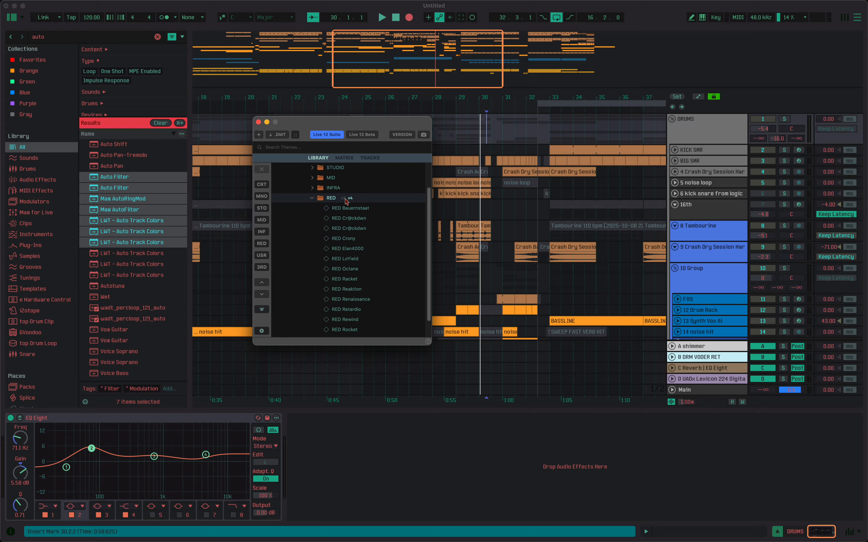
{"action": "left_click", "coordinate": [343, 199]}
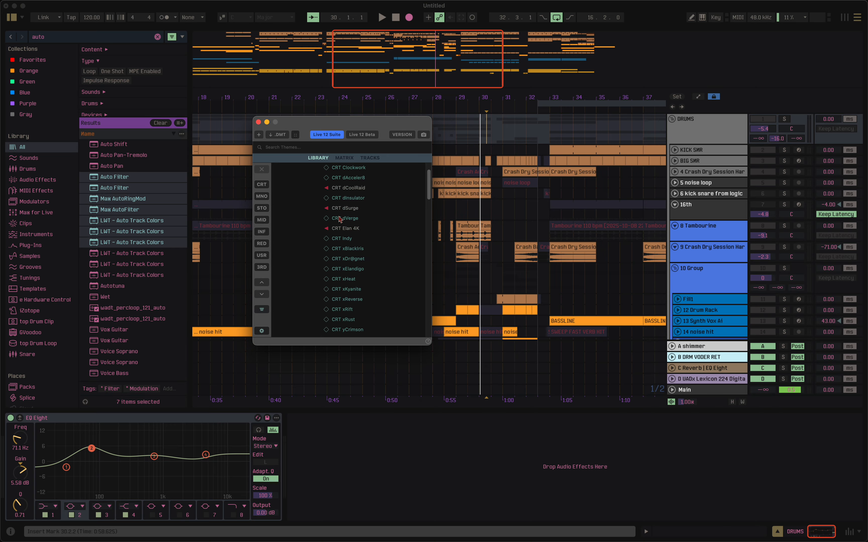
Collapse the CRT folder, review the v2 themes in the RED folder, and switch RED to version v4.
{"action": "scroll", "coordinate": [339, 219], "scroll_direction": "up", "scroll_amount": 3}
{"action": "left_click", "coordinate": [328, 178]}
{"action": "left_click", "coordinate": [336, 230]}
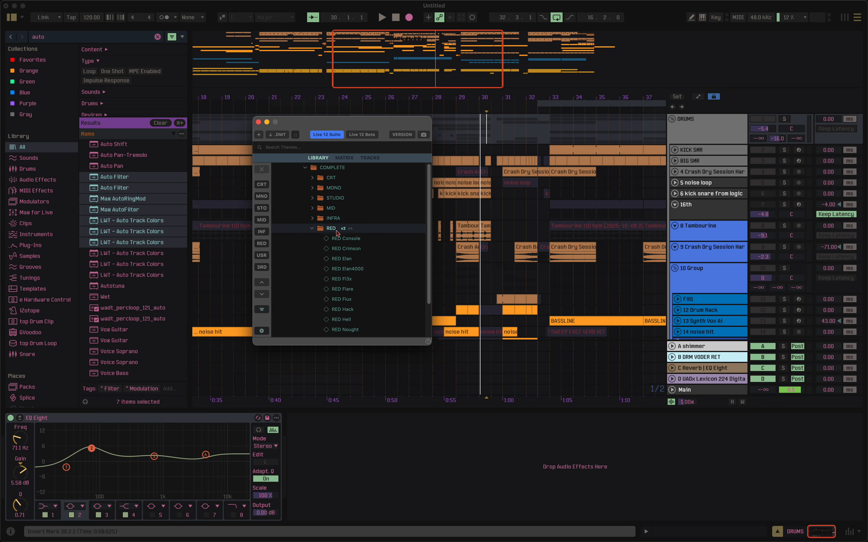
{"action": "scroll", "coordinate": [346, 239], "scroll_direction": "down", "scroll_amount": 2}
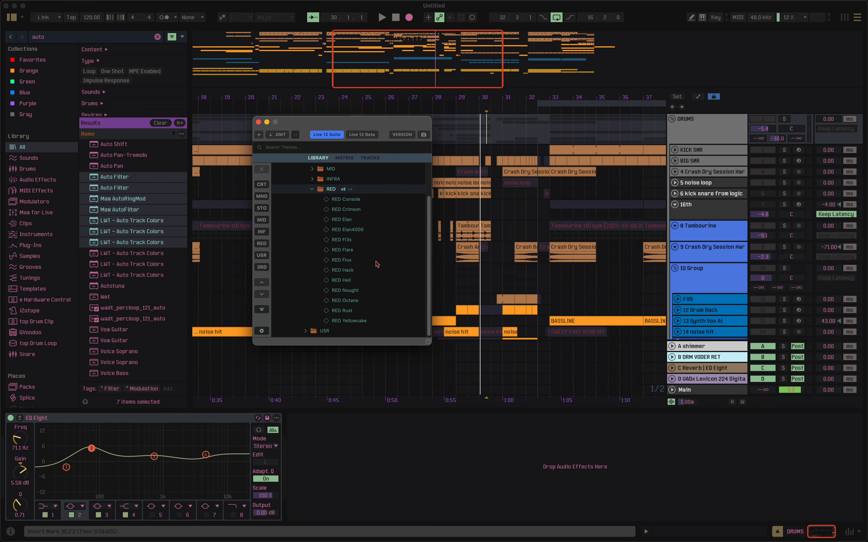
{"action": "left_click", "coordinate": [351, 190]}
{"action": "left_click", "coordinate": [351, 197]}
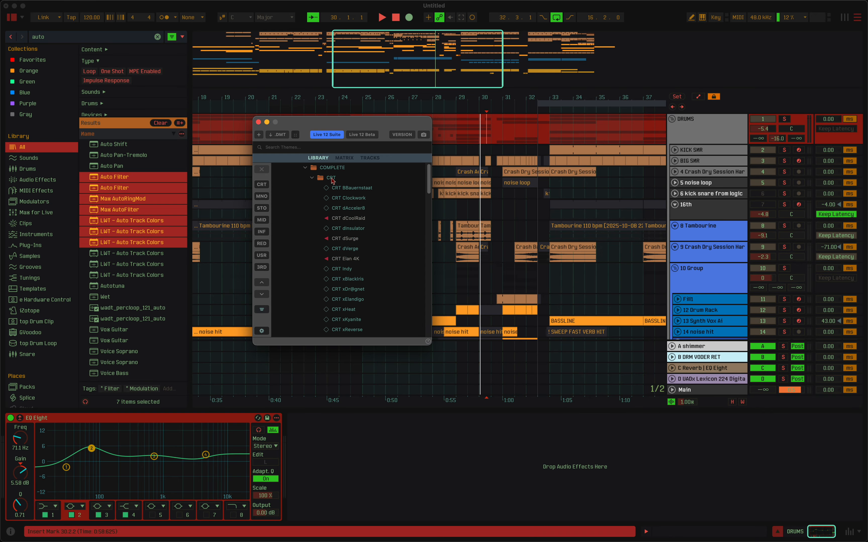
Reopen the RED folder to review its v4 themes and switch it back to v2.
{"action": "left_click", "coordinate": [333, 179]}
{"action": "left_click", "coordinate": [334, 230]}
{"action": "scroll", "coordinate": [353, 240], "scroll_direction": "down", "scroll_amount": 2}
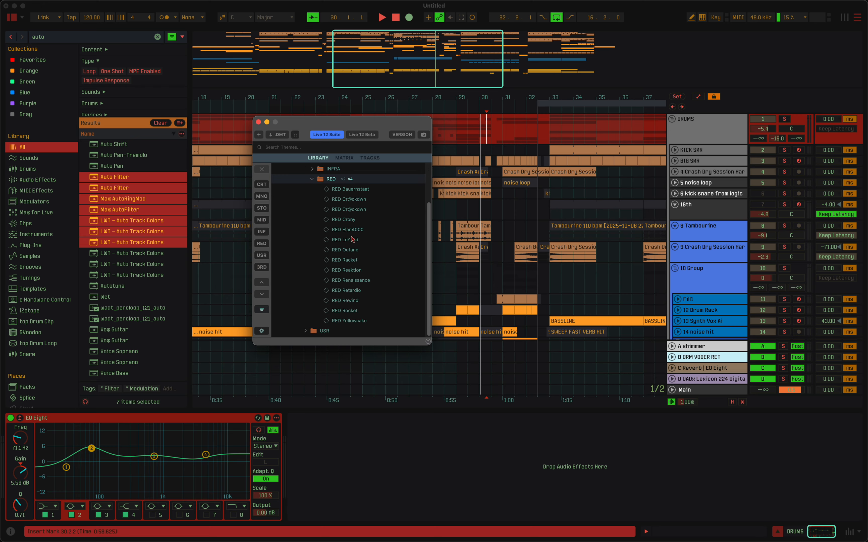
{"action": "left_click", "coordinate": [344, 180]}
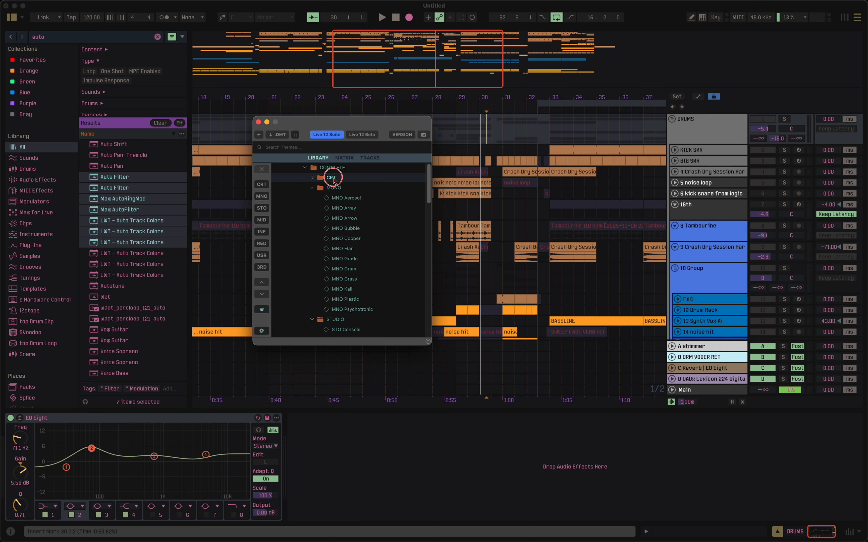
Collapse the other theme folders, reopen RED, and set it to version v4 again.
{"action": "left_click", "coordinate": [333, 178]}
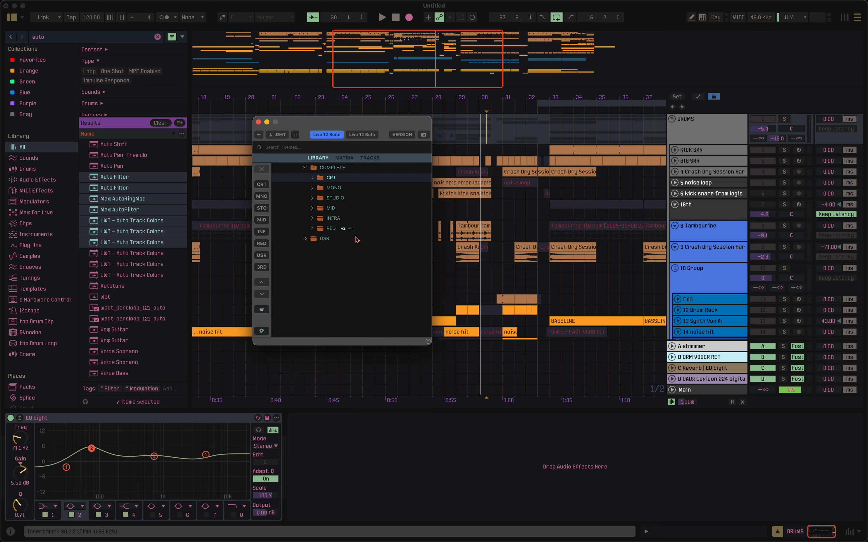
{"action": "left_click", "coordinate": [333, 230]}
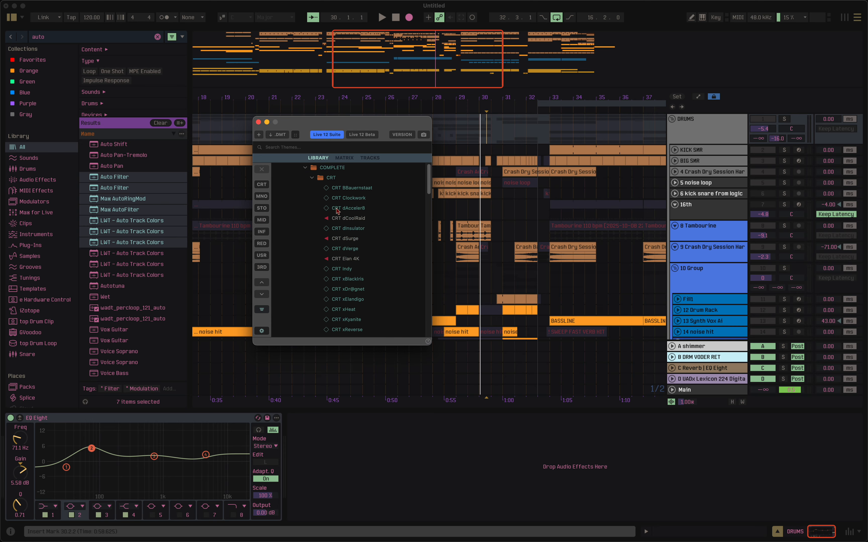
{"action": "left_click", "coordinate": [330, 178]}
{"action": "left_click", "coordinate": [330, 180]}
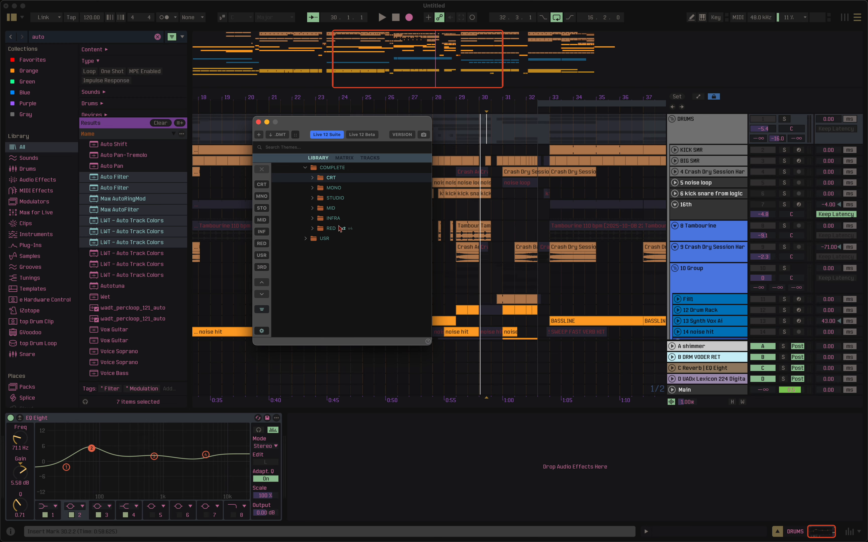
{"action": "left_click", "coordinate": [330, 230]}
{"action": "scroll", "coordinate": [386, 239], "scroll_direction": "down", "scroll_amount": 2}
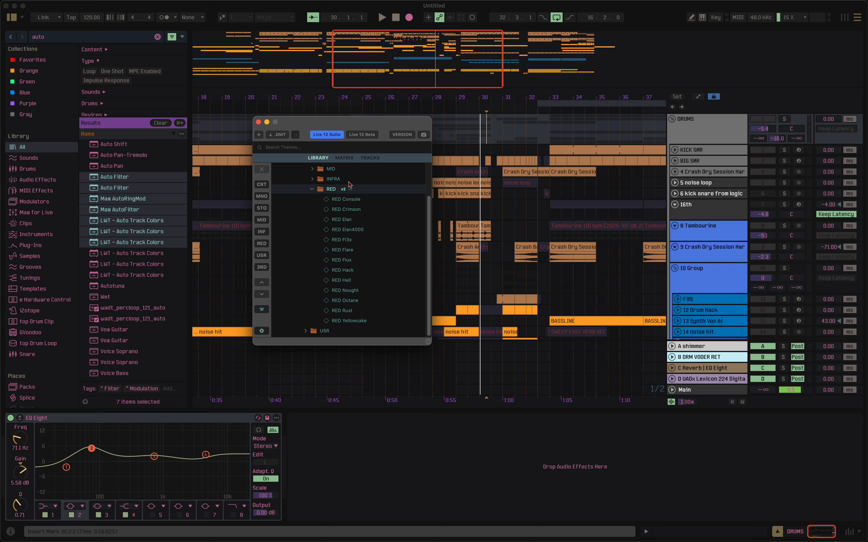
{"action": "left_click", "coordinate": [350, 190]}
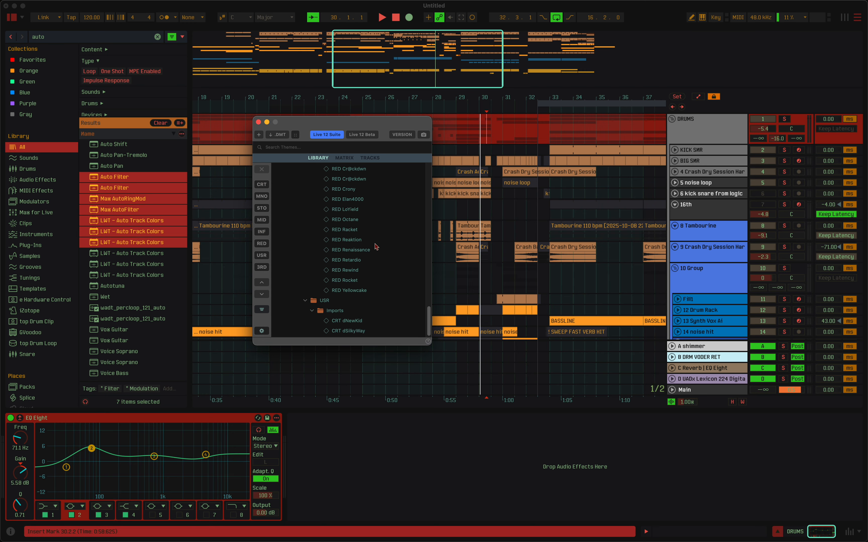
Switch the RED folder to v2, and select Version 2 followed by Version 4 in its versions view.
{"action": "scroll", "coordinate": [375, 246], "scroll_direction": "down", "scroll_amount": 3}
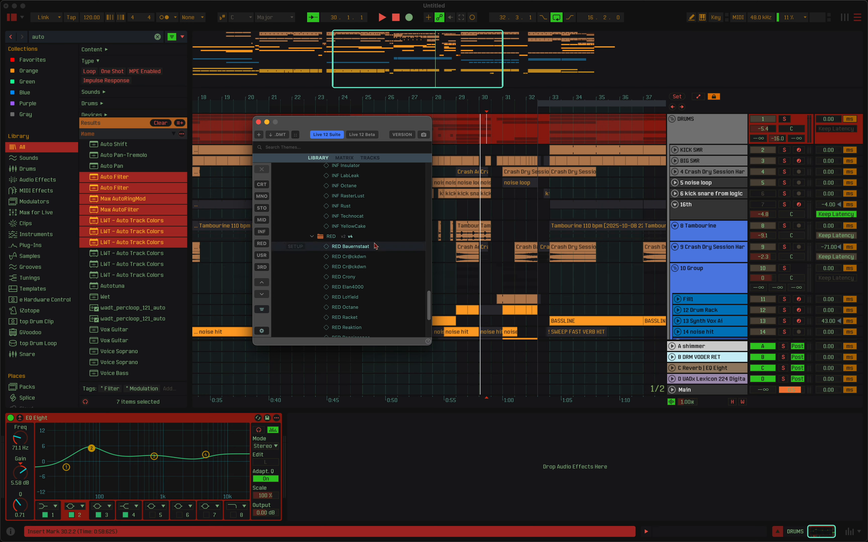
{"action": "left_click", "coordinate": [343, 237]}
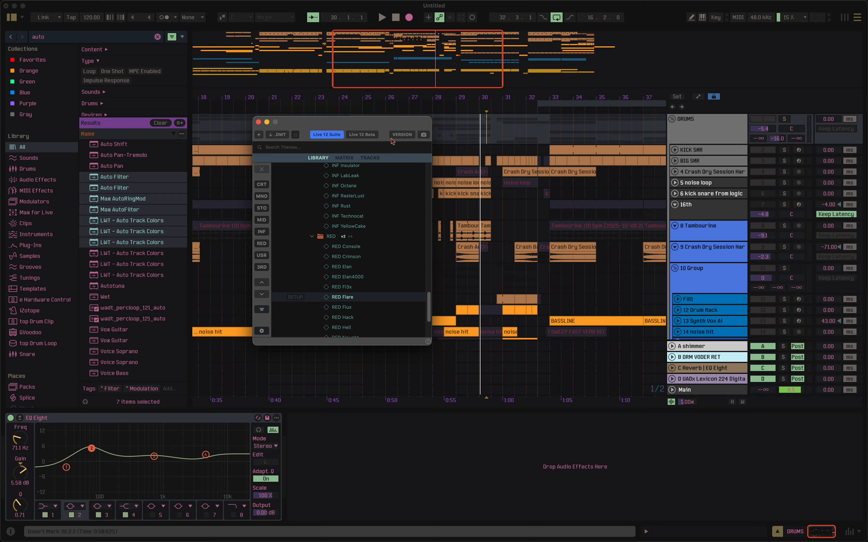
{"action": "left_click", "coordinate": [402, 135]}
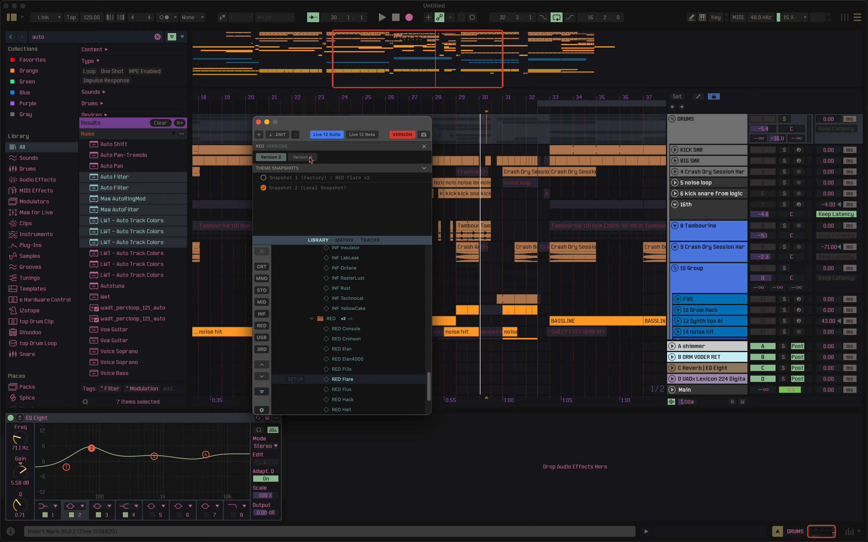
{"action": "left_click", "coordinate": [280, 158]}
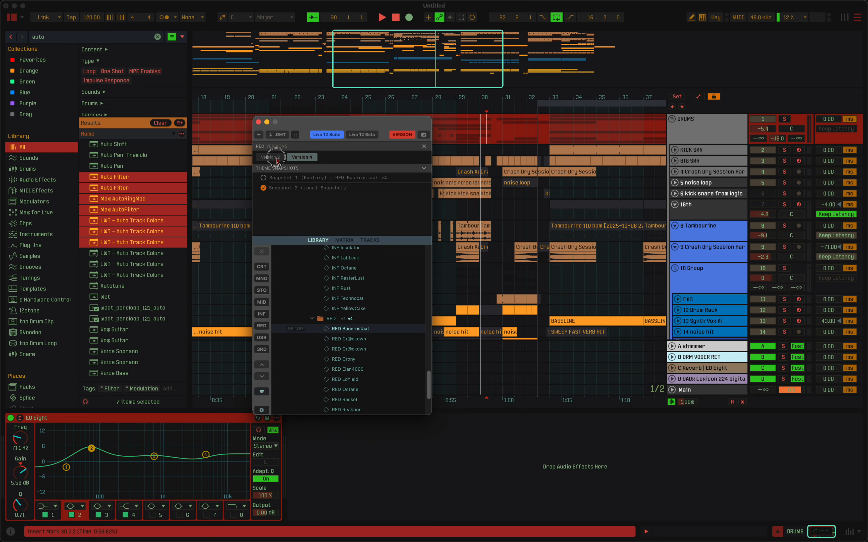
{"action": "left_click", "coordinate": [302, 158]}
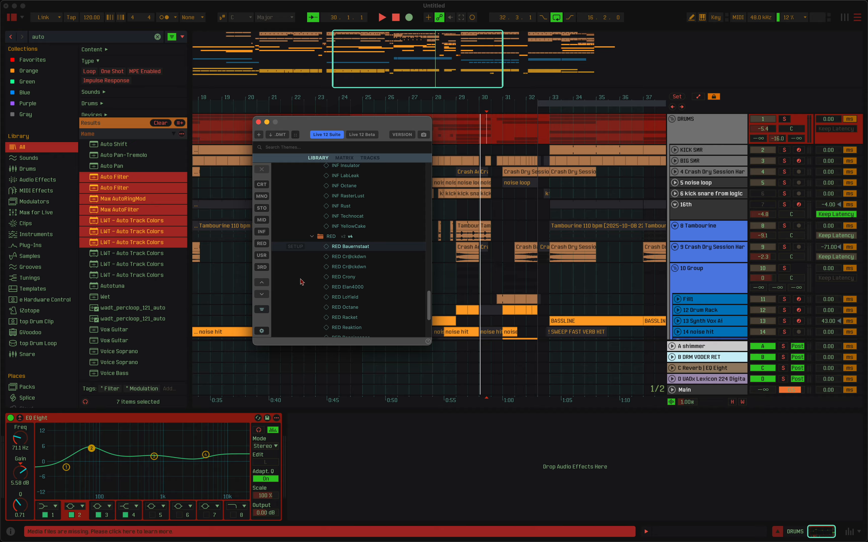
Nudge the theme manager window and choose Live 12 Suite as the target Live installation.
{"action": "left_click", "coordinate": [362, 135]}
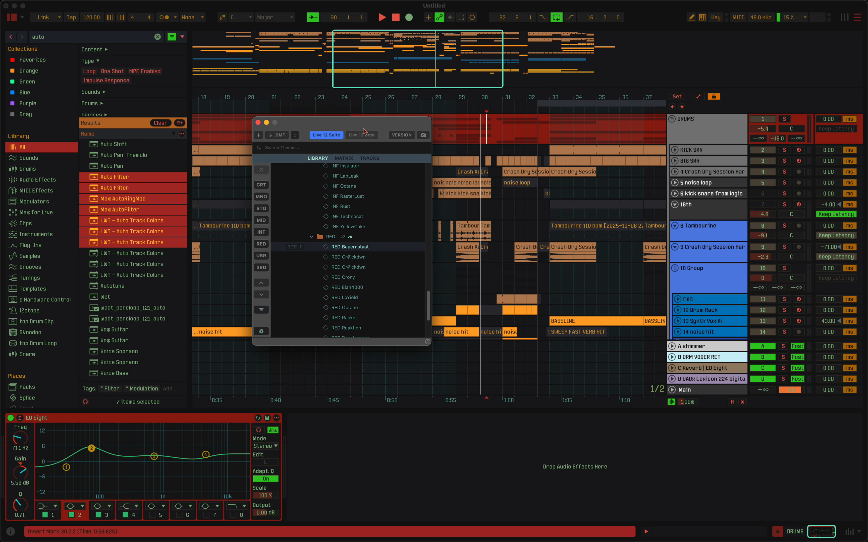
{"action": "left_click_drag", "start_coordinate": [380, 125], "coordinate": [384, 124]}
{"action": "left_click", "coordinate": [331, 133]}
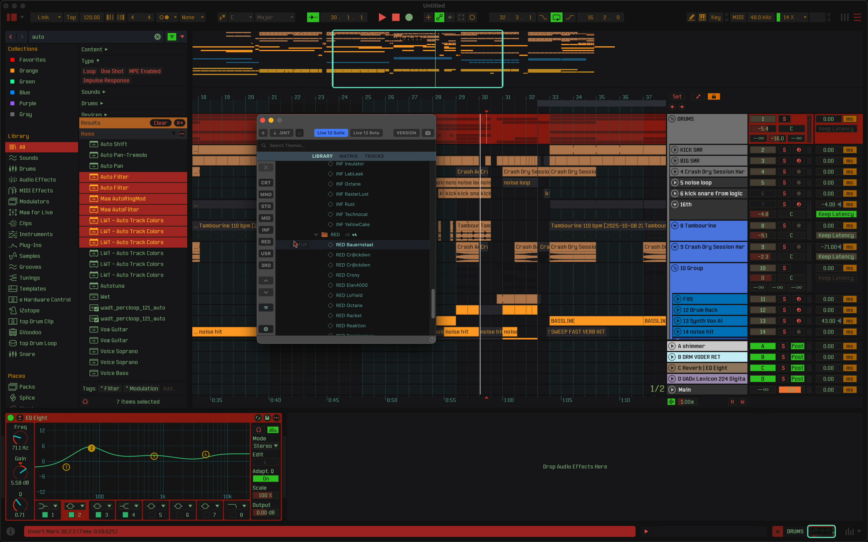
Move the theme manager window over the browser while toggling its full colour editor open and back to the compact library view.
{"action": "left_click", "coordinate": [266, 307]}
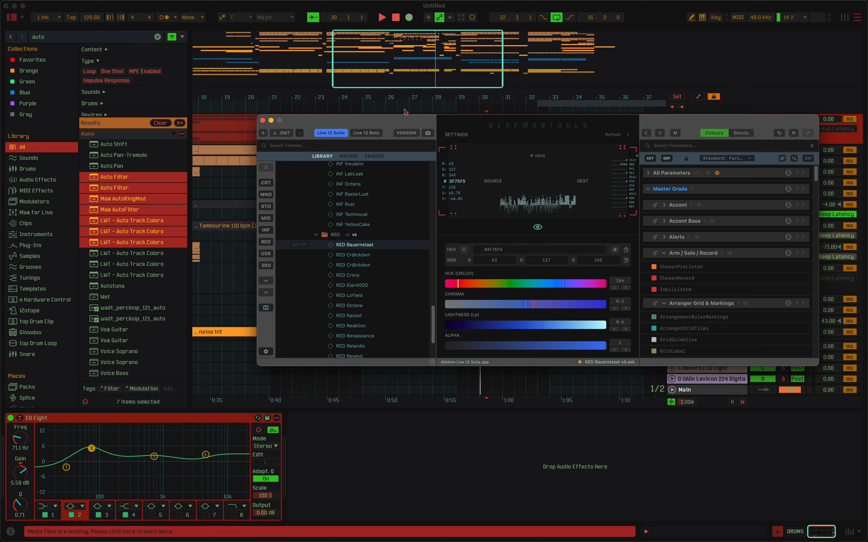
{"action": "left_click_drag", "start_coordinate": [410, 124], "coordinate": [301, 143]}
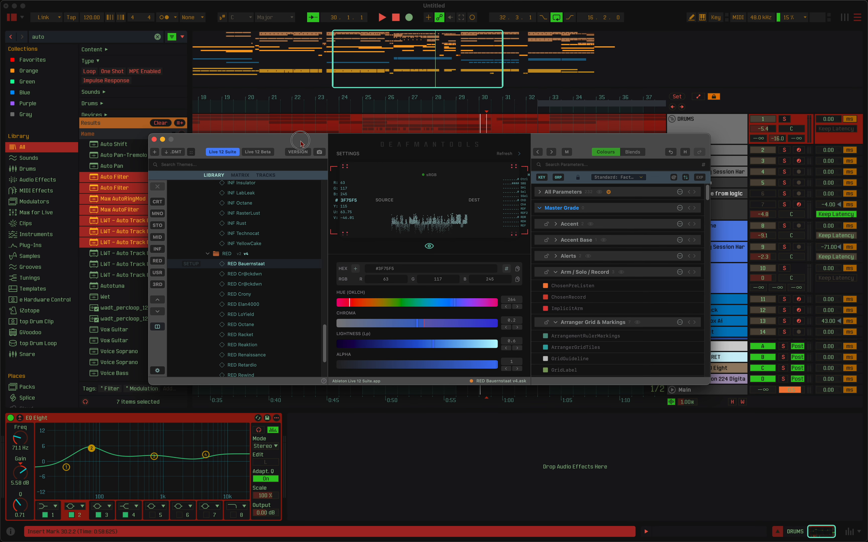
{"action": "left_click", "coordinate": [160, 329]}
{"action": "left_click", "coordinate": [159, 329]}
{"action": "left_click", "coordinate": [160, 330]}
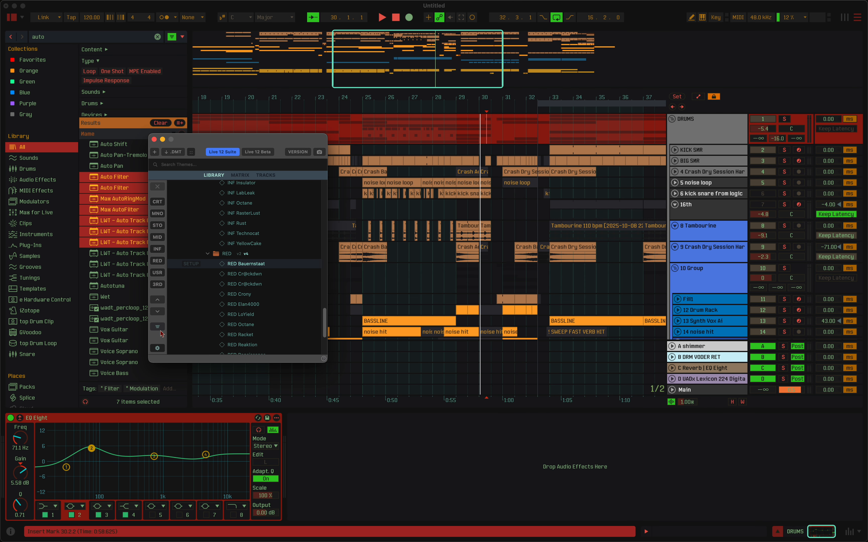
Open the full colour editor and collapse the Arm / Solo / Record and Arranger Grid & Markings groups.
{"action": "left_click", "coordinate": [160, 329]}
{"action": "left_click", "coordinate": [160, 330]}
{"action": "left_click", "coordinate": [160, 330]}
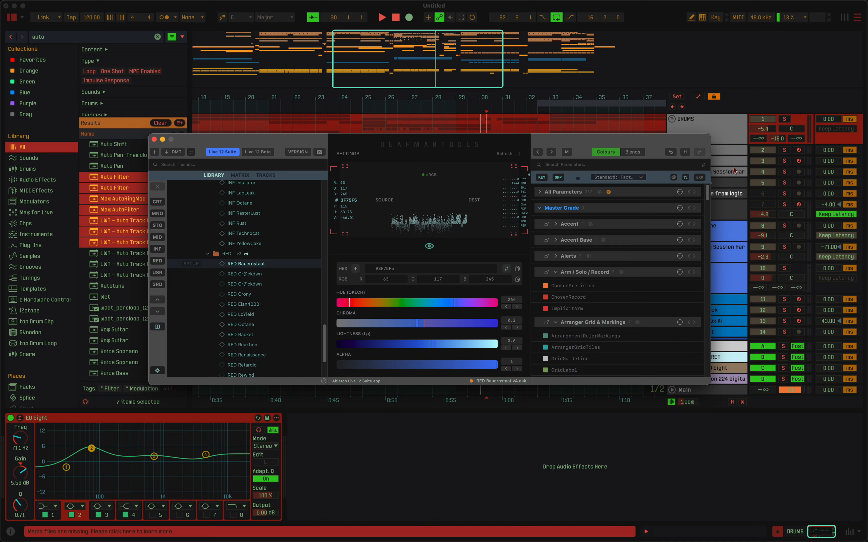
{"action": "left_click", "coordinate": [580, 272]}
{"action": "left_click", "coordinate": [584, 290]}
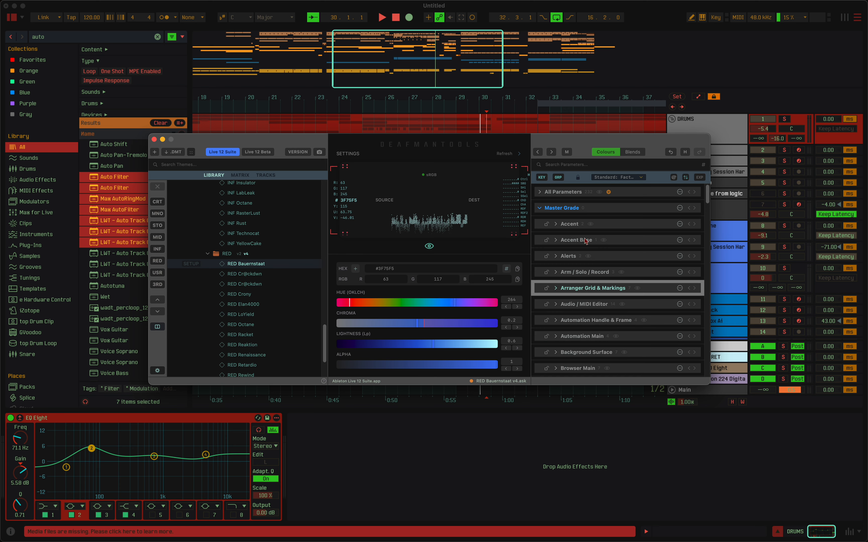
Expand the Accent group under Master Grade and add the StandbySelectionBackground colour as a colour preset.
{"action": "scroll", "coordinate": [583, 248], "scroll_direction": "down", "scroll_amount": 15}
{"action": "scroll", "coordinate": [583, 250], "scroll_direction": "up", "scroll_amount": 20}
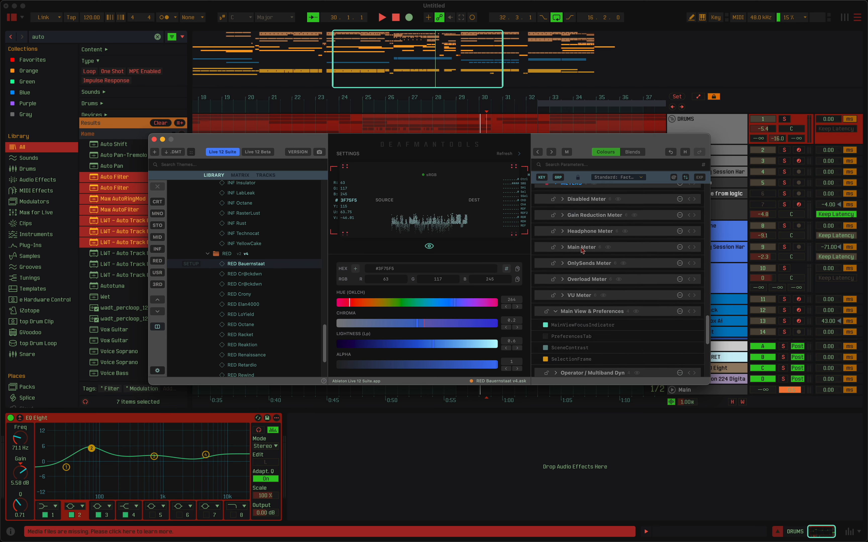
{"action": "scroll", "coordinate": [583, 251], "scroll_direction": "down", "scroll_amount": 10}
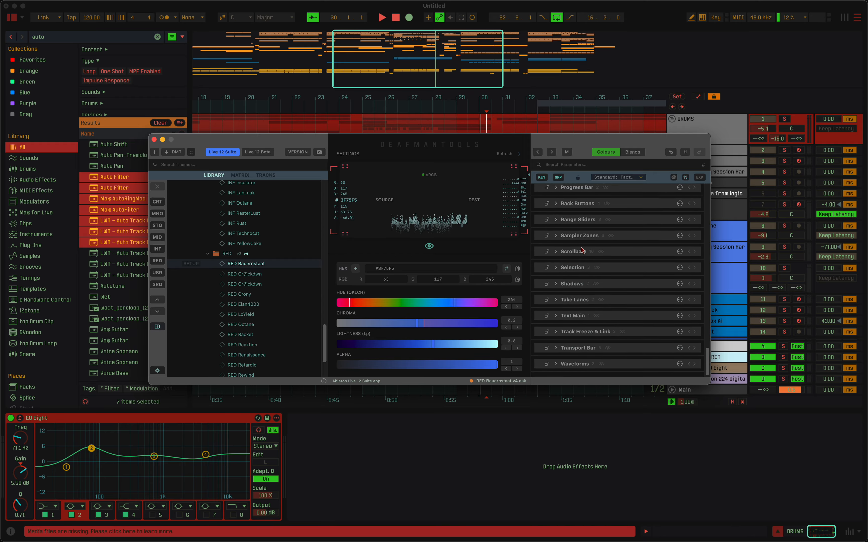
{"action": "scroll", "coordinate": [582, 250], "scroll_direction": "up", "scroll_amount": 10}
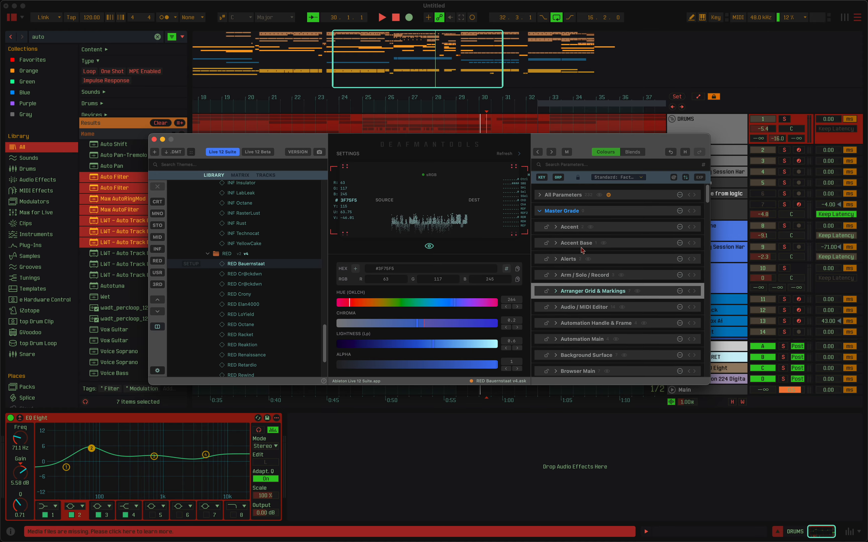
{"action": "scroll", "coordinate": [581, 248], "scroll_direction": "down", "scroll_amount": 8}
{"action": "scroll", "coordinate": [581, 248], "scroll_direction": "up", "scroll_amount": 15}
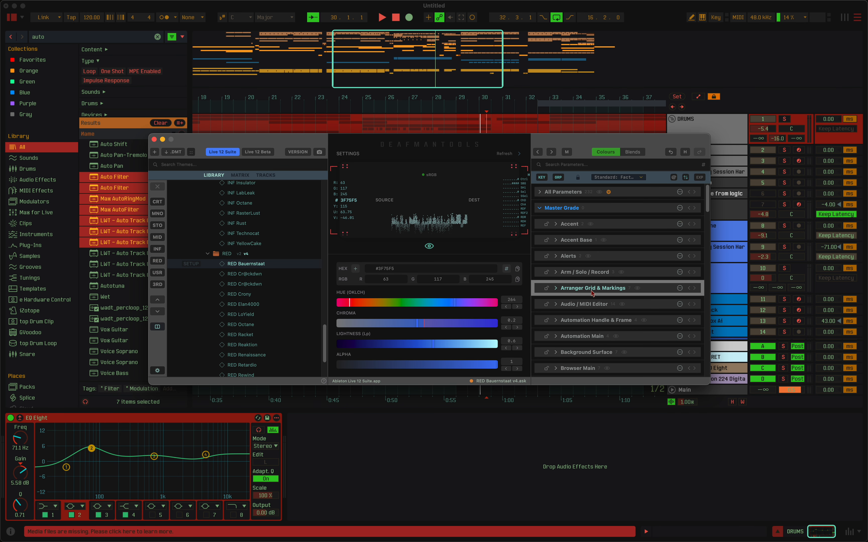
{"action": "left_click", "coordinate": [567, 225]}
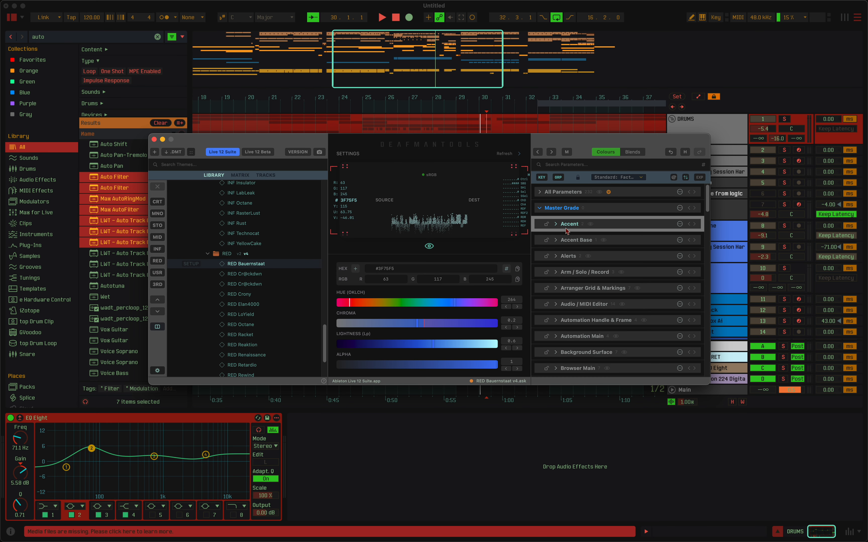
{"action": "left_click", "coordinate": [592, 224]}
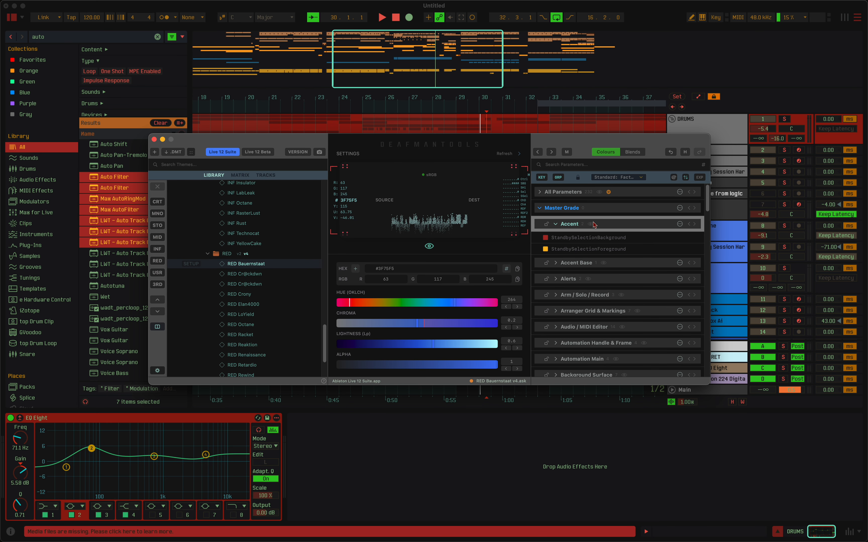
{"action": "left_click", "coordinate": [602, 241]}
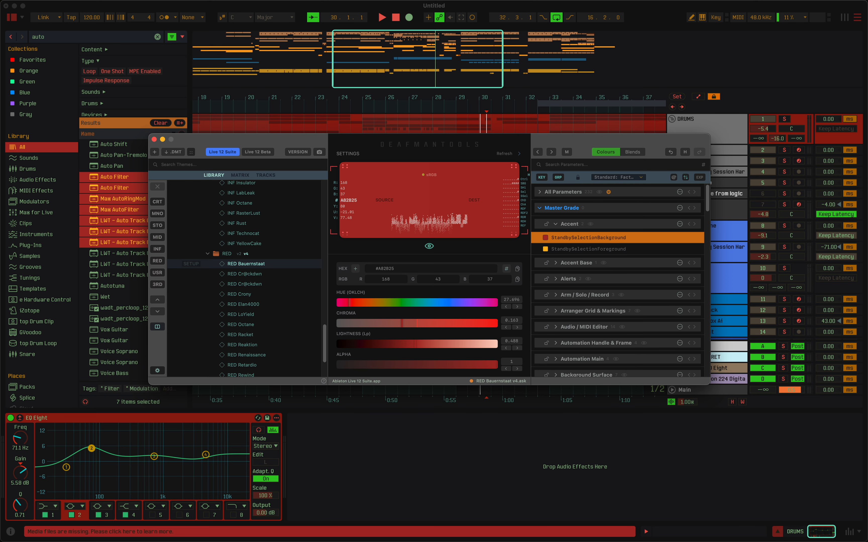
{"action": "right_click", "coordinate": [569, 238]}
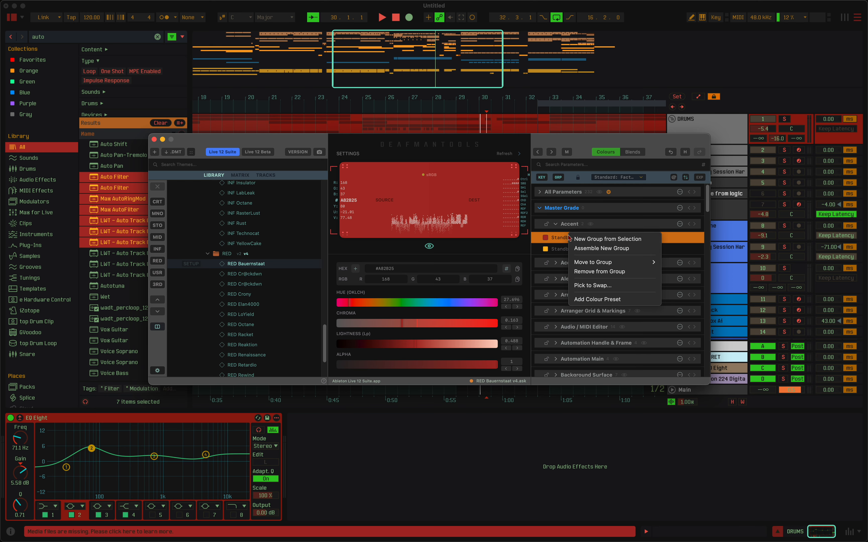
{"action": "left_click", "coordinate": [606, 298]}
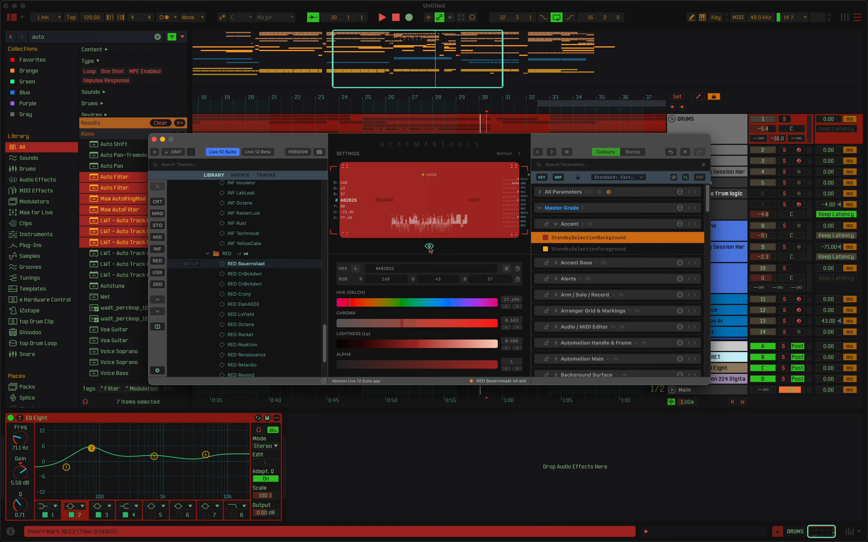
Show the saved colour presets and add the StandbySelectionForeground colour to them.
{"action": "left_click", "coordinate": [429, 247]}
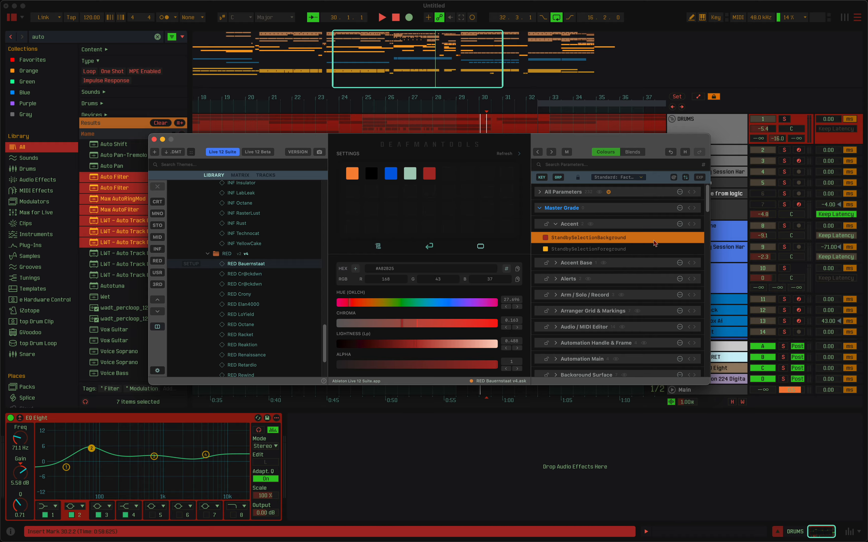
{"action": "right_click", "coordinate": [591, 249]}
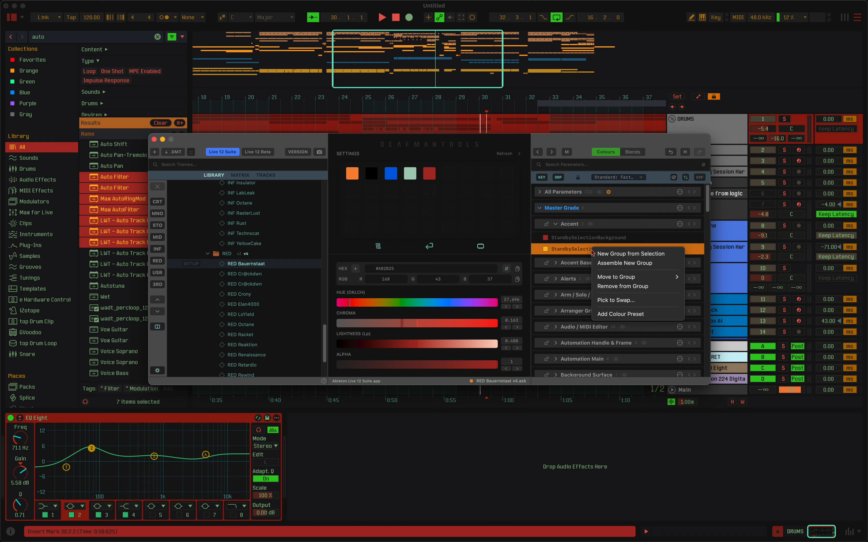
{"action": "left_click", "coordinate": [611, 313]}
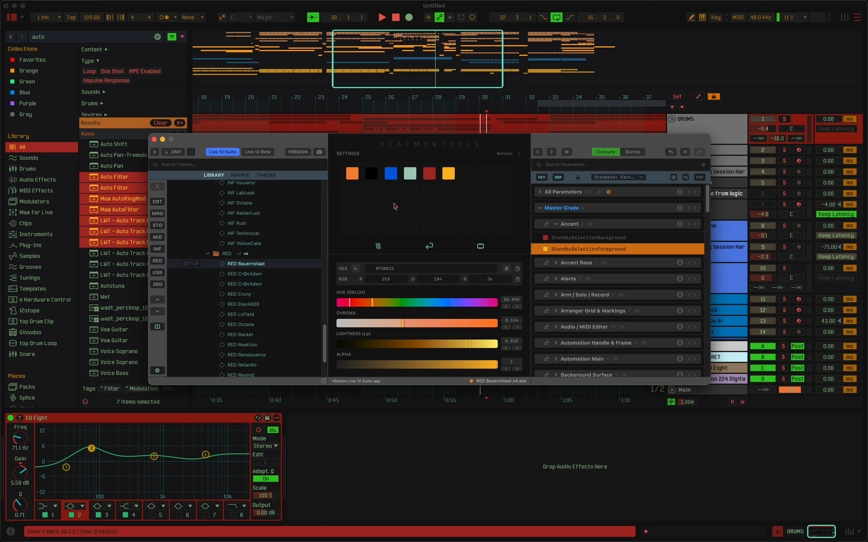
Switch the swatches to the theme's own colours and look through the whole palette.
{"action": "left_click", "coordinate": [381, 245]}
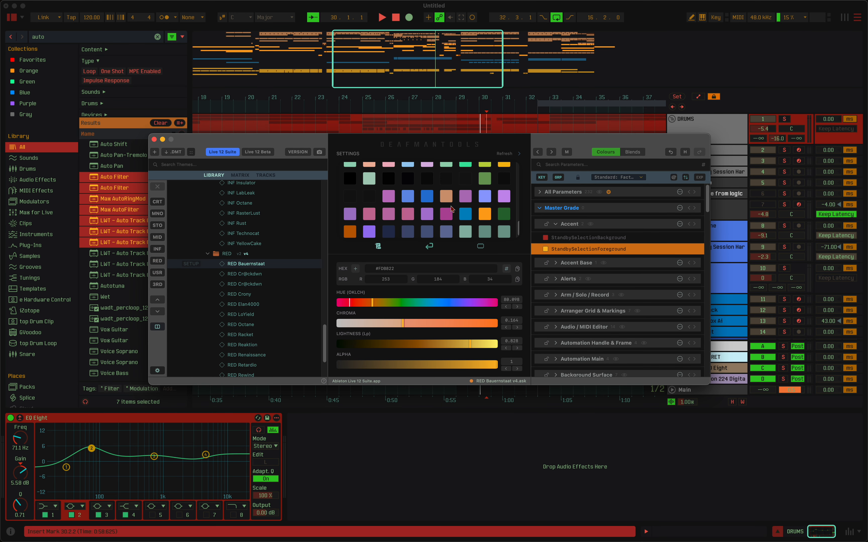
{"action": "scroll", "coordinate": [432, 199], "scroll_direction": "up", "scroll_amount": 3}
{"action": "scroll", "coordinate": [430, 200], "scroll_direction": "up", "scroll_amount": 5}
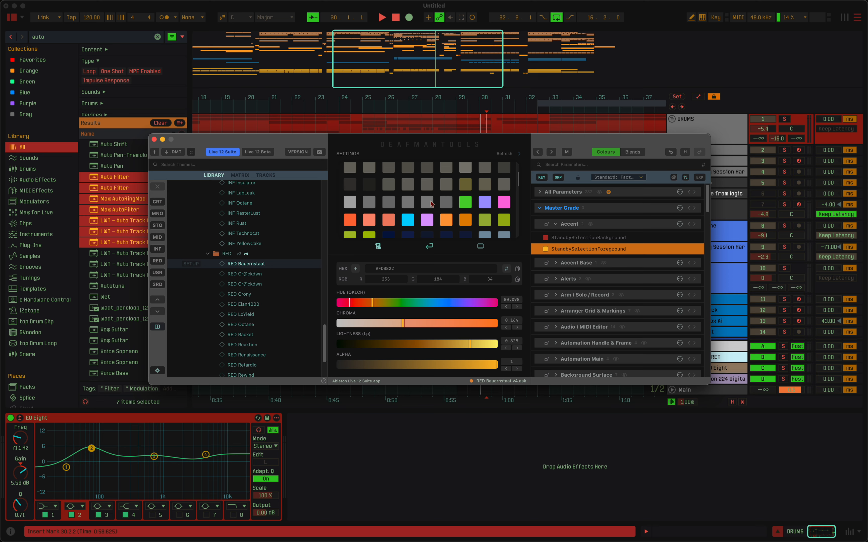
{"action": "scroll", "coordinate": [466, 196], "scroll_direction": "down", "scroll_amount": 5}
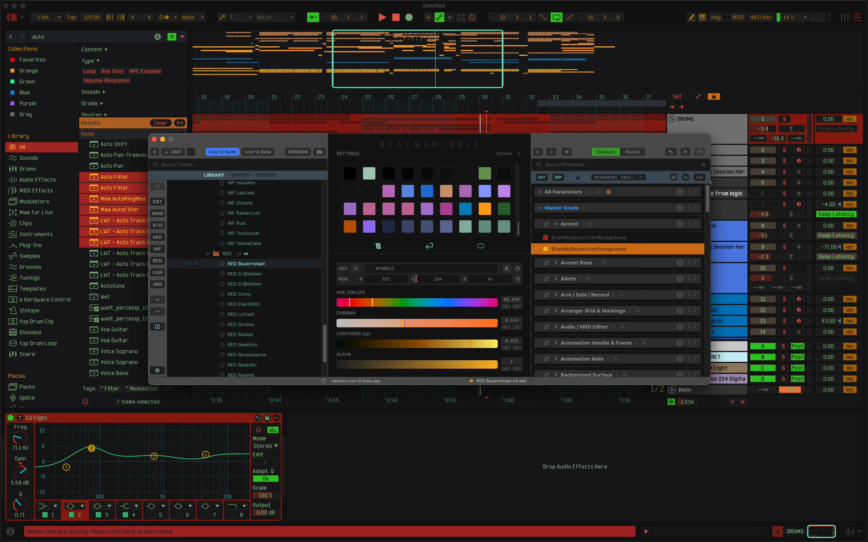
{"action": "left_click_drag", "start_coordinate": [517, 226], "coordinate": [517, 166]}
{"action": "left_click", "coordinate": [511, 157]}
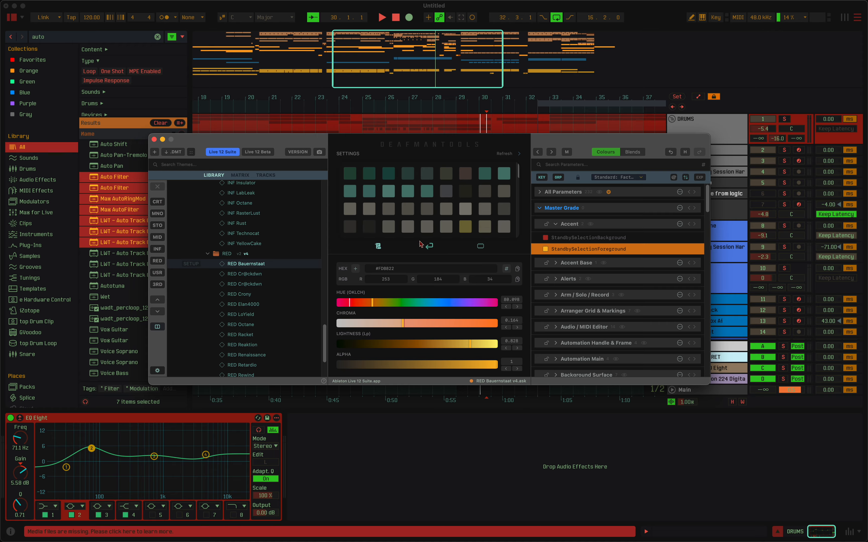
Try the olive swatch #716A38 on StandbySelectionForeground, undo the change, and return to the source and destination colour preview.
{"action": "left_click", "coordinate": [465, 226]}
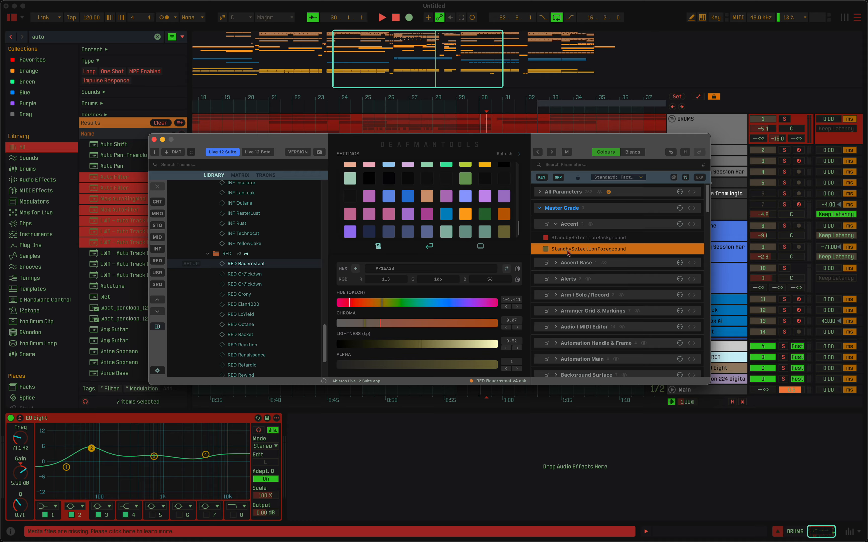
{"action": "left_click", "coordinate": [671, 154]}
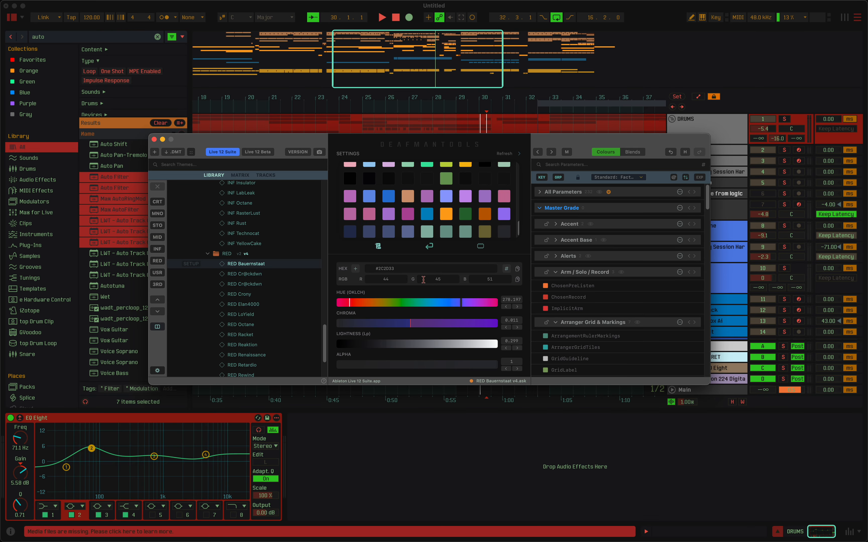
{"action": "left_click", "coordinate": [426, 247]}
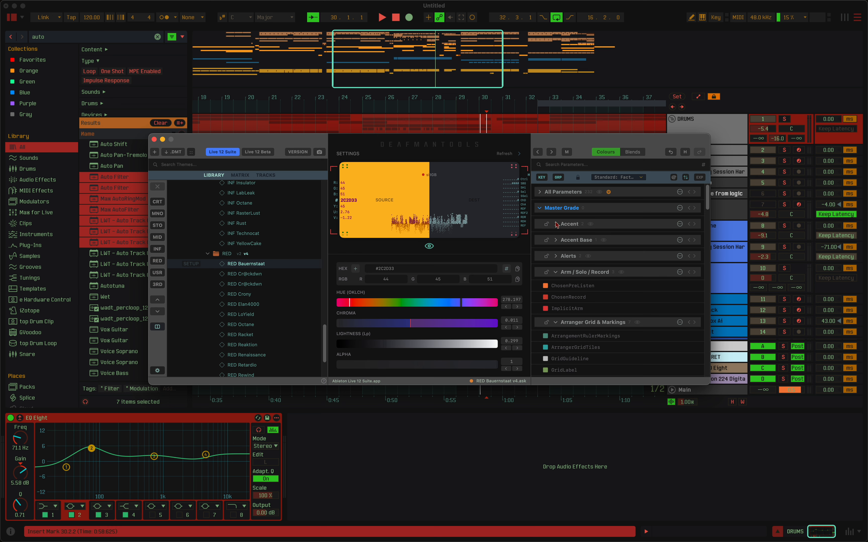
Add a Hue colour operator to the Accent group.
{"action": "right_click", "coordinate": [606, 224]}
{"action": "left_click", "coordinate": [646, 231]}
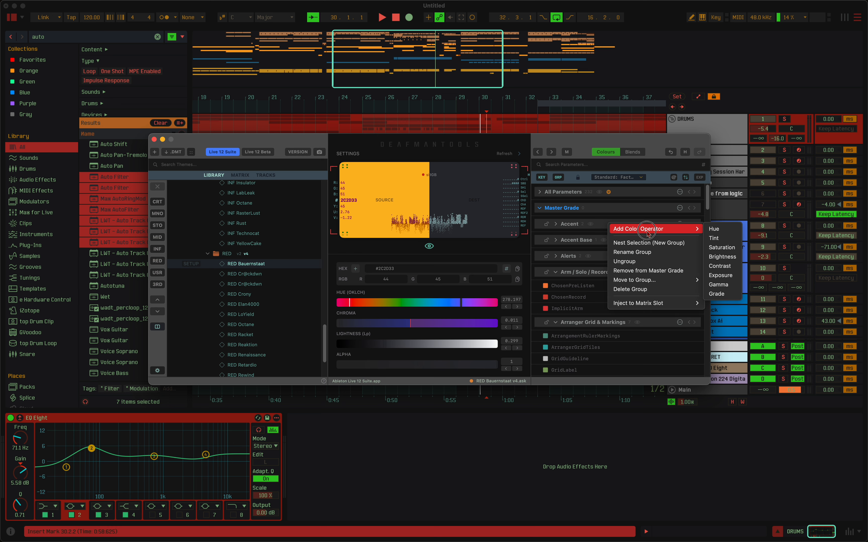
{"action": "left_click", "coordinate": [714, 229]}
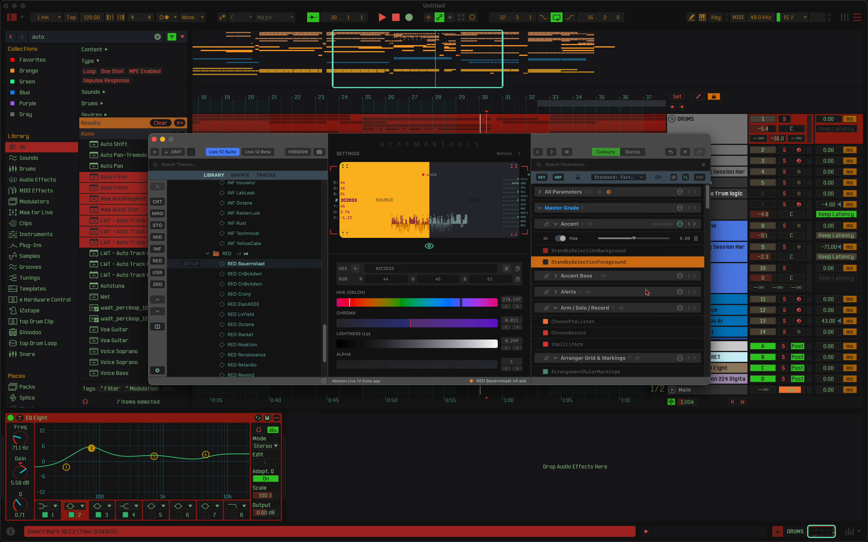
Add a Hue colour operator to the Control Buttons group and check the filter that shows only groups with operators.
{"action": "scroll", "coordinate": [635, 315], "scroll_direction": "down", "scroll_amount": 10}
{"action": "left_click", "coordinate": [631, 297]}
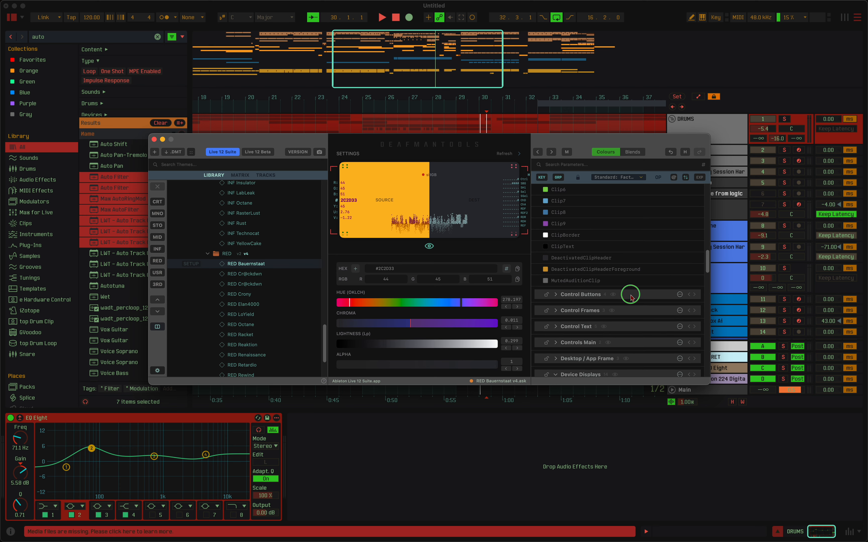
{"action": "right_click", "coordinate": [631, 297]}
{"action": "mouse_move", "coordinate": [666, 298]}
{"action": "left_click", "coordinate": [742, 300]}
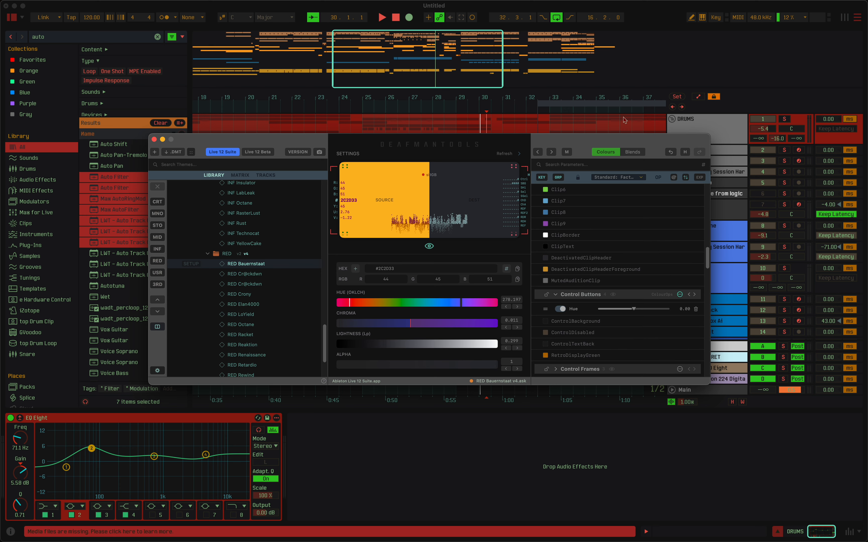
{"action": "left_click", "coordinate": [659, 178]}
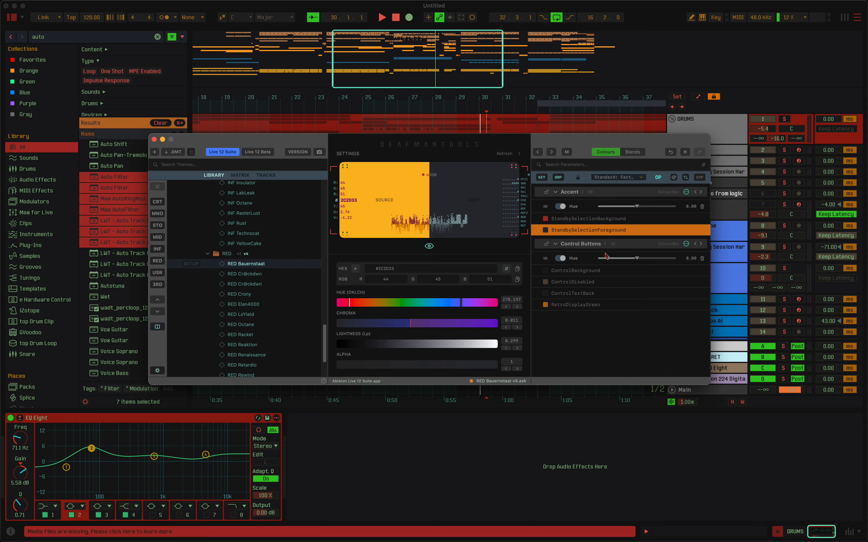
{"action": "left_click", "coordinate": [658, 178]}
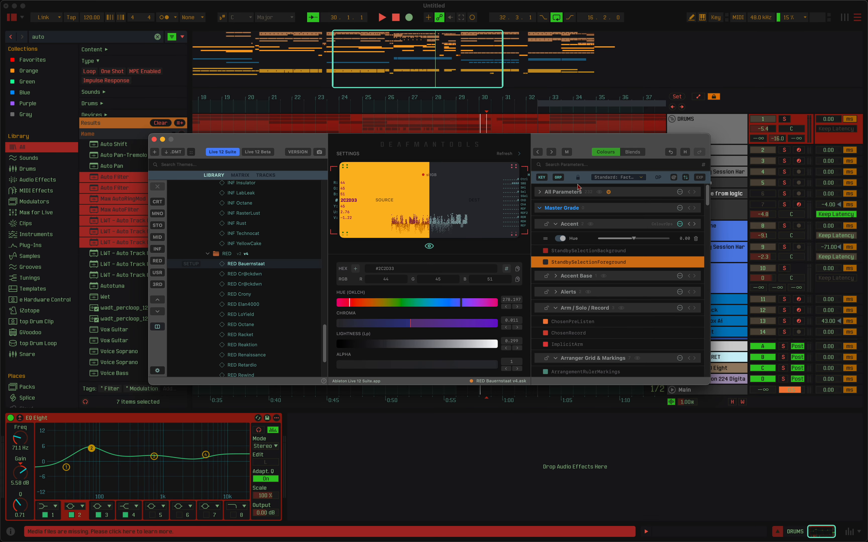
Lock the Accent, Clips, METERS, Selection and Shadows parameter groups.
{"action": "left_click", "coordinate": [544, 226]}
{"action": "scroll", "coordinate": [541, 272], "scroll_direction": "down", "scroll_amount": 5}
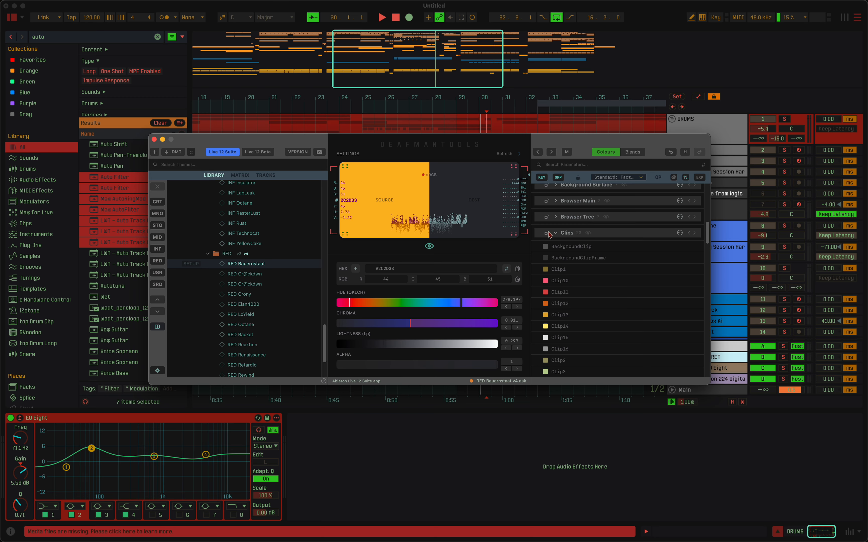
{"action": "left_click", "coordinate": [544, 233]}
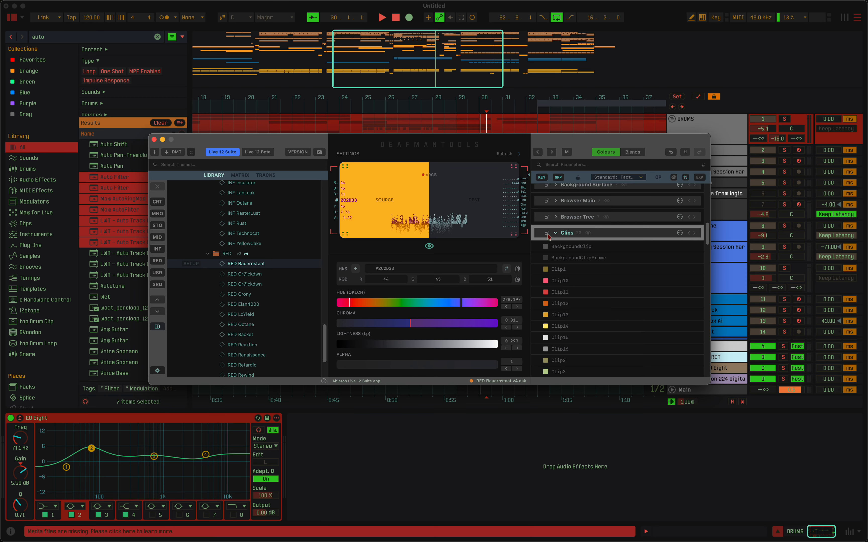
{"action": "scroll", "coordinate": [547, 262], "scroll_direction": "down", "scroll_amount": 15}
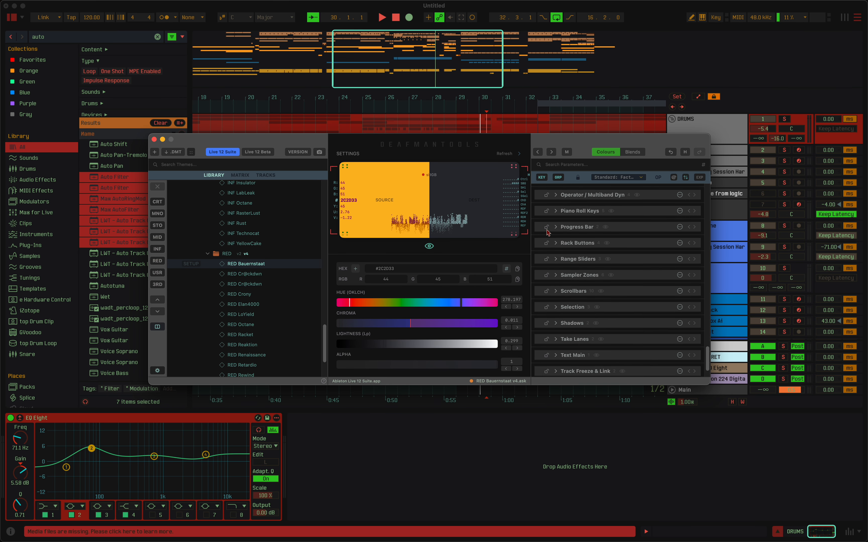
{"action": "left_click", "coordinate": [546, 289]}
{"action": "left_click", "coordinate": [547, 274]}
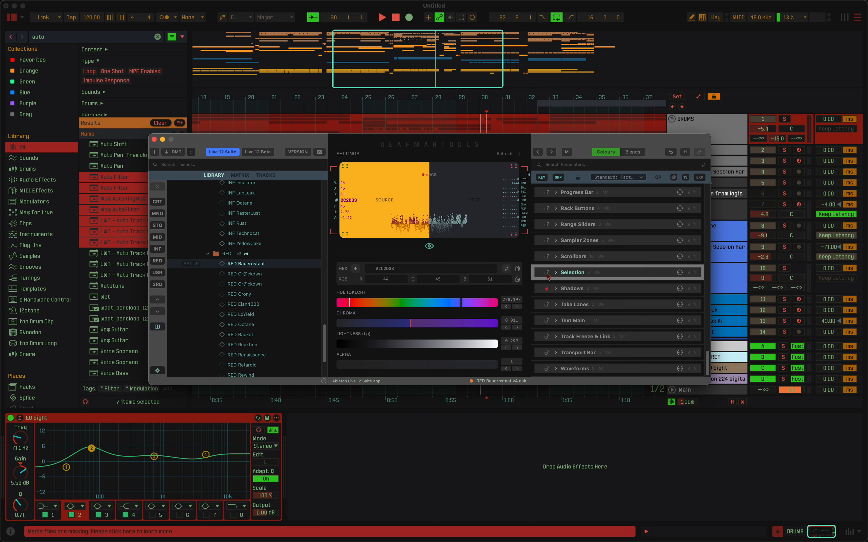
Filter the parameter list to locked groups only, and expand and collapse those groups.
{"action": "left_click", "coordinate": [577, 177]}
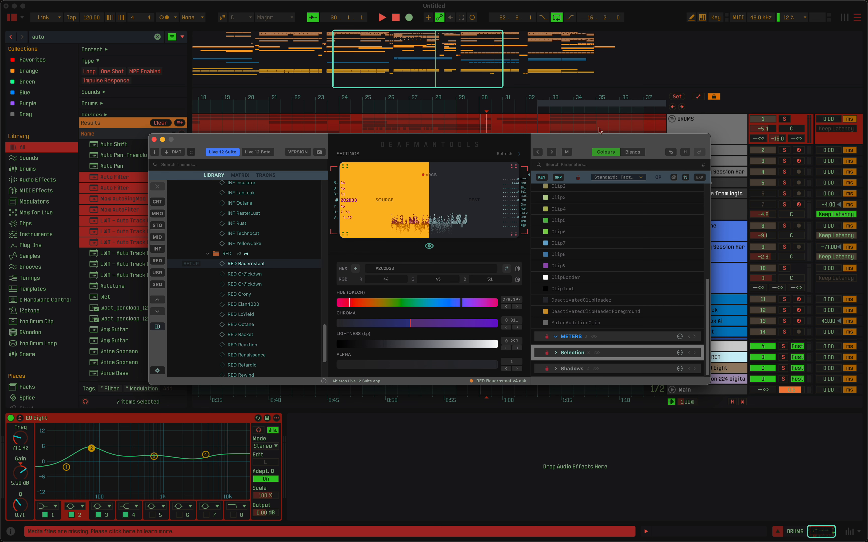
{"action": "scroll", "coordinate": [581, 211], "scroll_direction": "up", "scroll_amount": 6}
{"action": "left_click", "coordinate": [577, 246]}
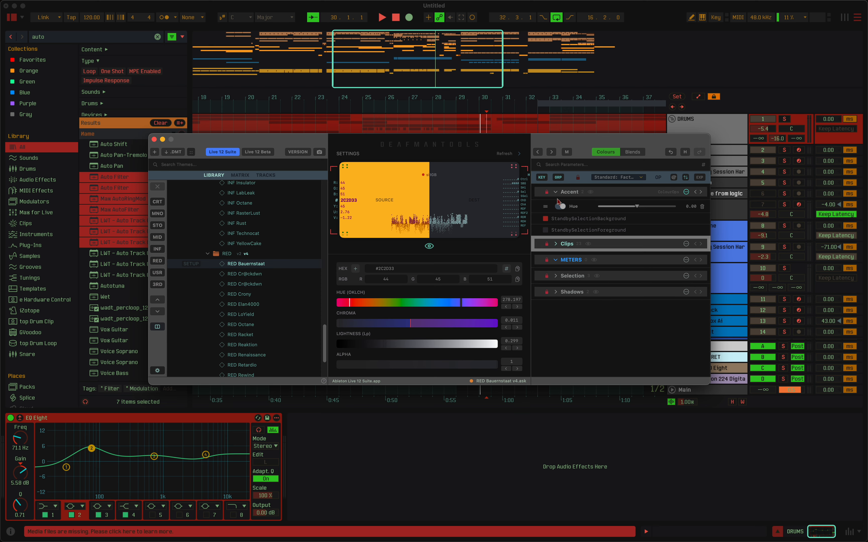
{"action": "left_click", "coordinate": [640, 189]}
{"action": "left_click", "coordinate": [698, 178]}
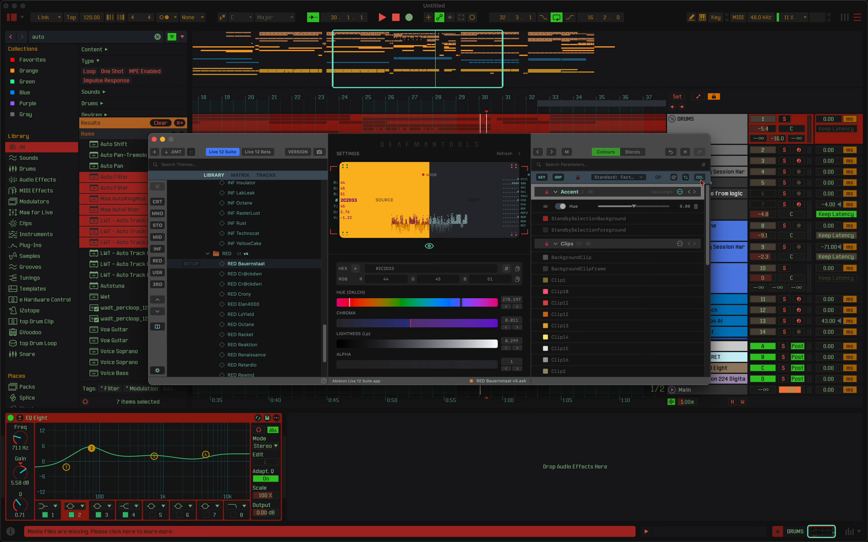
{"action": "left_click", "coordinate": [699, 178]}
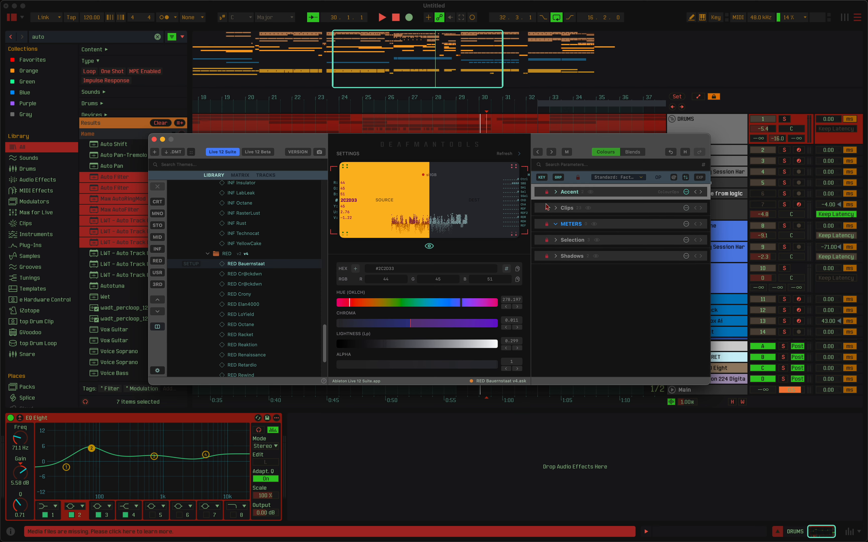
Toggle the operators-only filter on the locked groups, and clear the locked filter to list all parameter groups.
{"action": "left_click", "coordinate": [659, 179]}
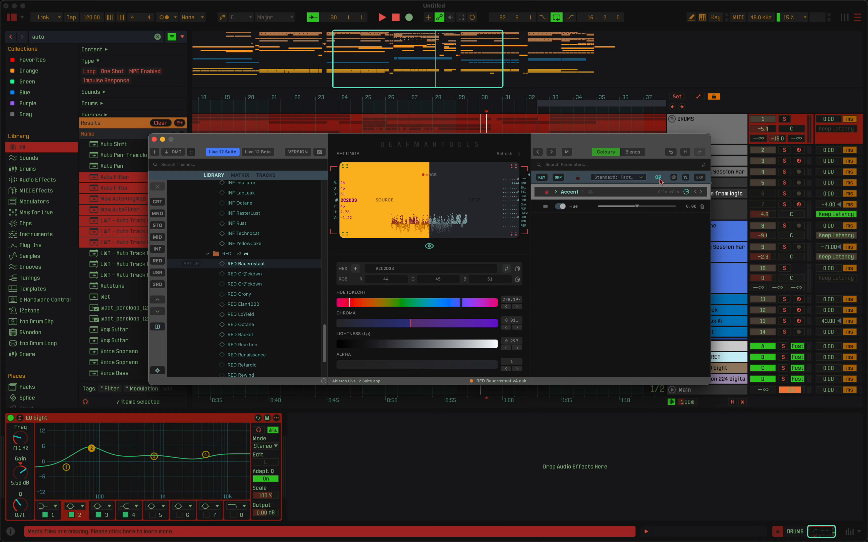
{"action": "left_click", "coordinate": [659, 178]}
{"action": "left_click", "coordinate": [660, 178]}
{"action": "left_click", "coordinate": [659, 178]}
{"action": "left_click", "coordinate": [659, 179]}
{"action": "left_click", "coordinate": [659, 179]}
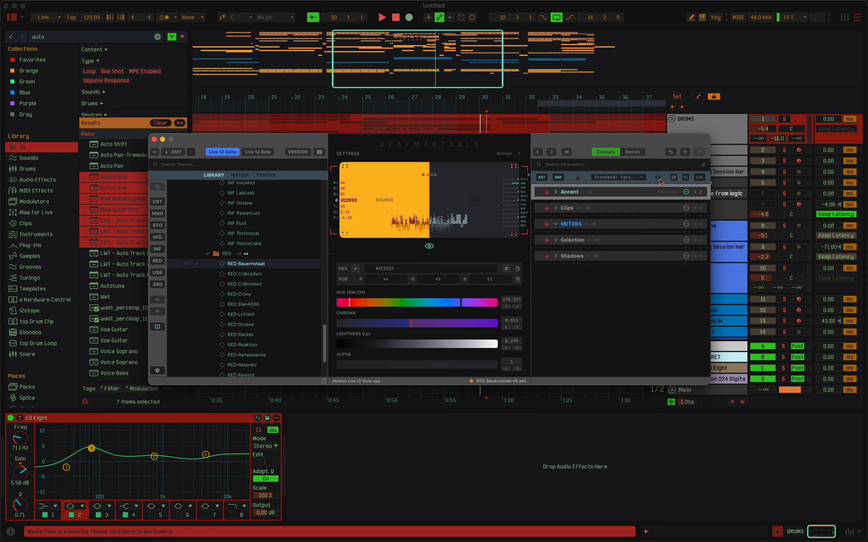
{"action": "left_click", "coordinate": [578, 179]}
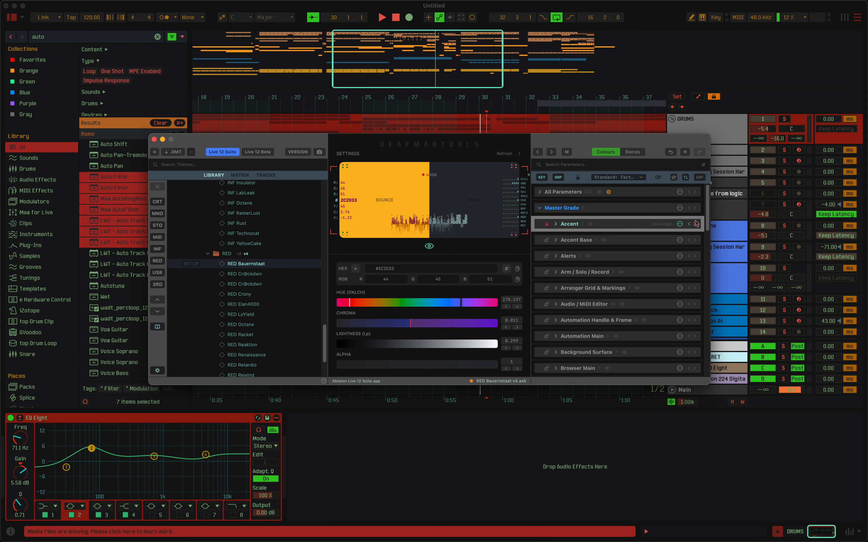
Highlight the Accent group's colours in the Live interface and expand the group to show its parameters.
{"action": "left_click_drag", "start_coordinate": [682, 141], "coordinate": [673, 120]}
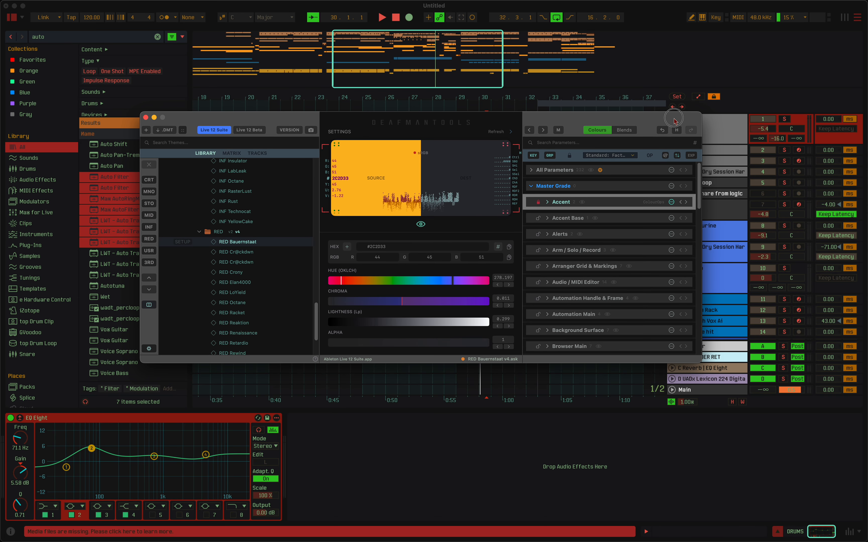
{"action": "left_click", "coordinate": [581, 203]}
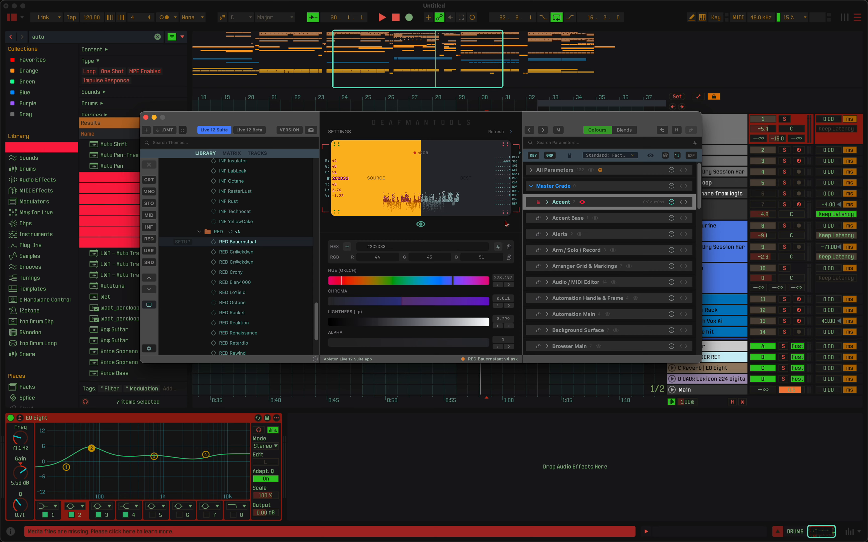
{"action": "left_click_drag", "start_coordinate": [585, 122], "coordinate": [611, 175]}
{"action": "left_click", "coordinate": [593, 260]}
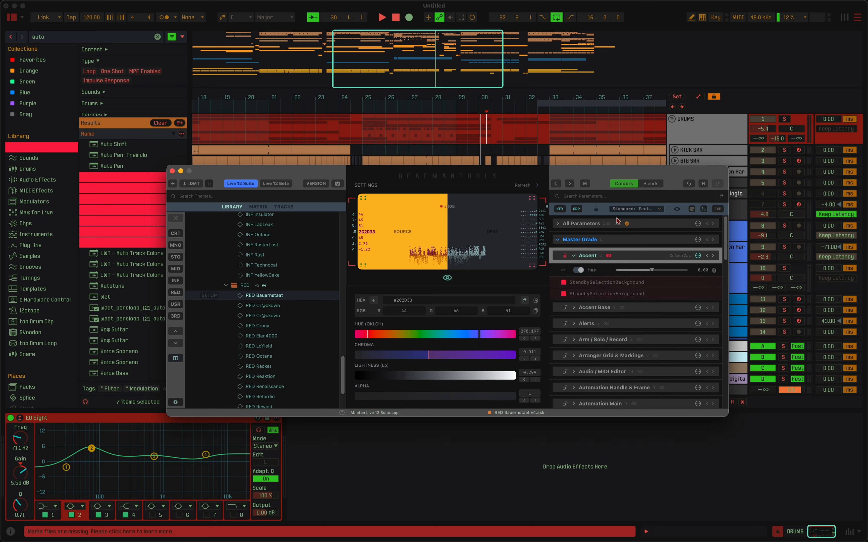
{"action": "left_click", "coordinate": [610, 257]}
Try several highlight colour swatches on the Accent group, choose the crimson one, and switch off the group's highlight.
{"action": "left_click", "coordinate": [692, 210]}
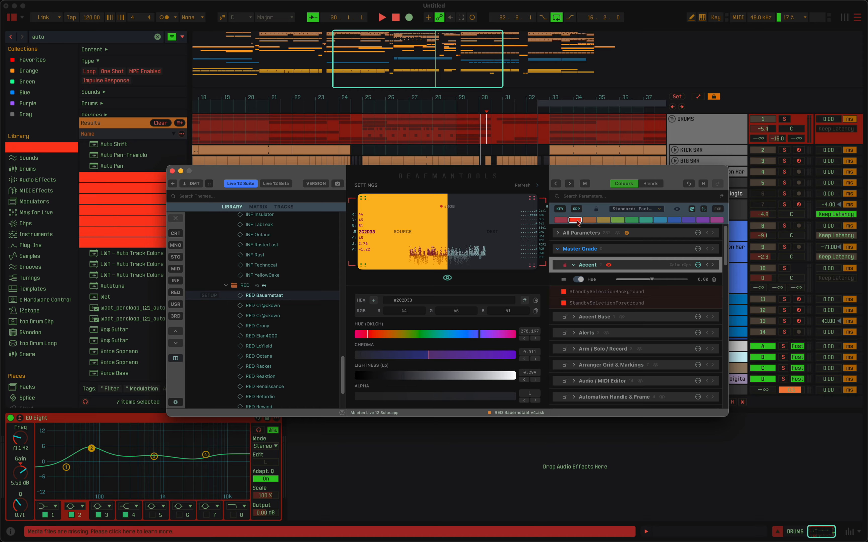
{"action": "left_click", "coordinate": [617, 220]}
{"action": "left_click", "coordinate": [660, 220]}
{"action": "left_click", "coordinate": [704, 220]}
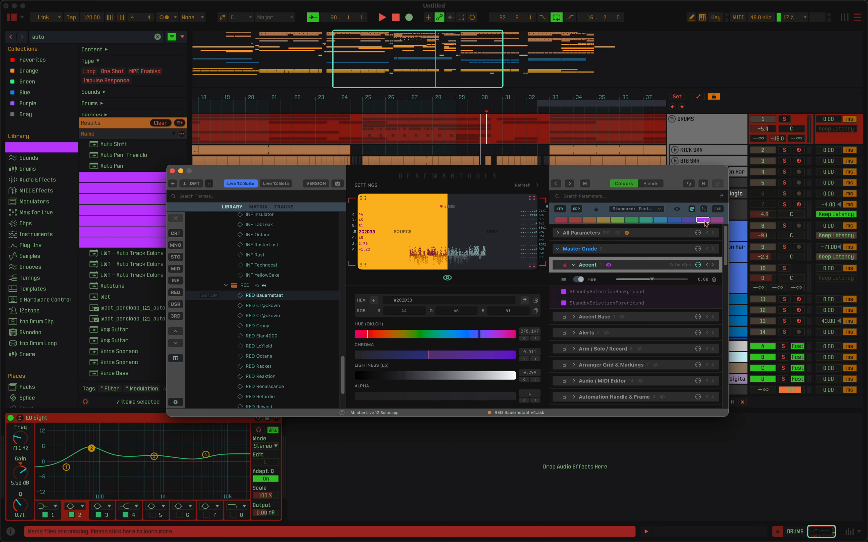
{"action": "left_click", "coordinate": [717, 220]}
{"action": "left_click", "coordinate": [645, 220]}
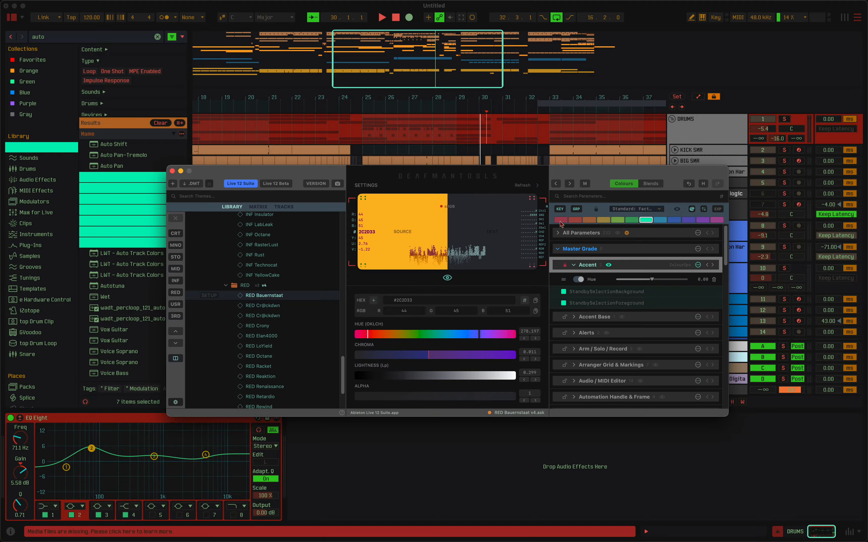
{"action": "left_click", "coordinate": [561, 220]}
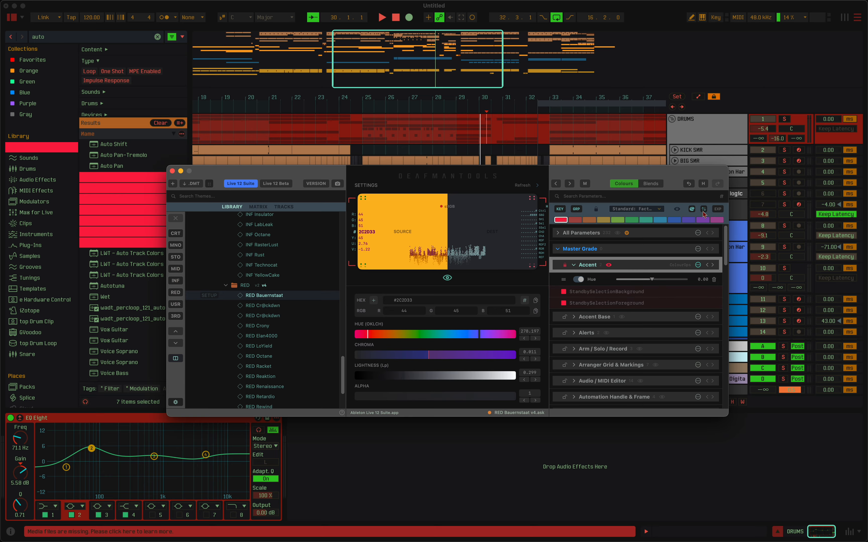
{"action": "left_click", "coordinate": [693, 210]}
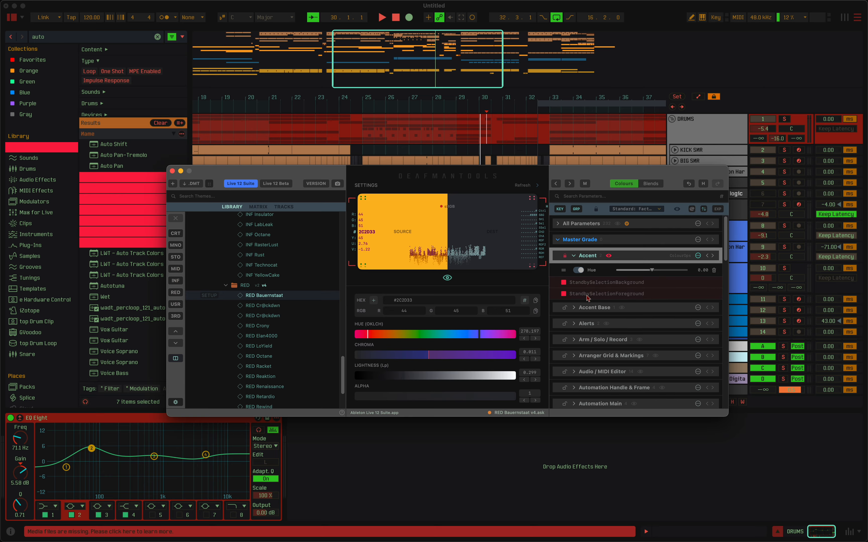
{"action": "left_click", "coordinate": [606, 257]}
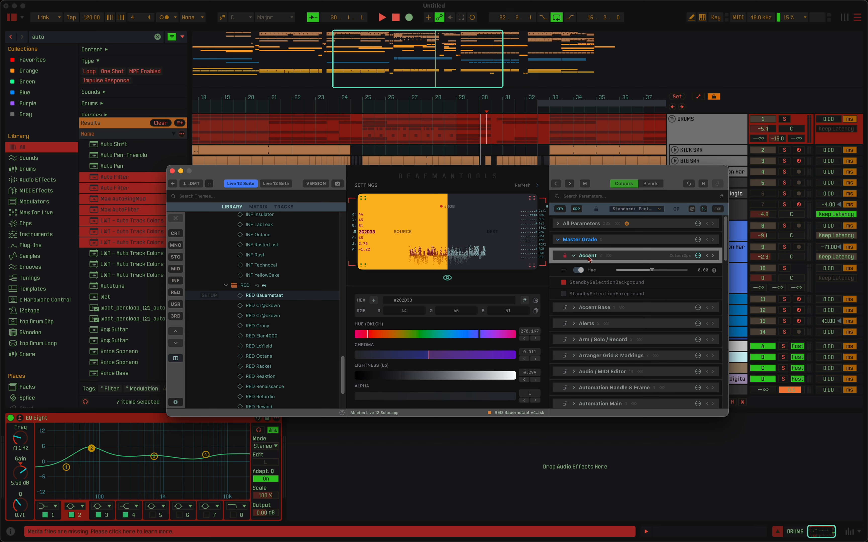
Filter the list to locked groups, save them as a lock group preset named Test-01, and check the saved preset's options.
{"action": "left_click", "coordinate": [596, 210]}
{"action": "left_click", "coordinate": [590, 225]}
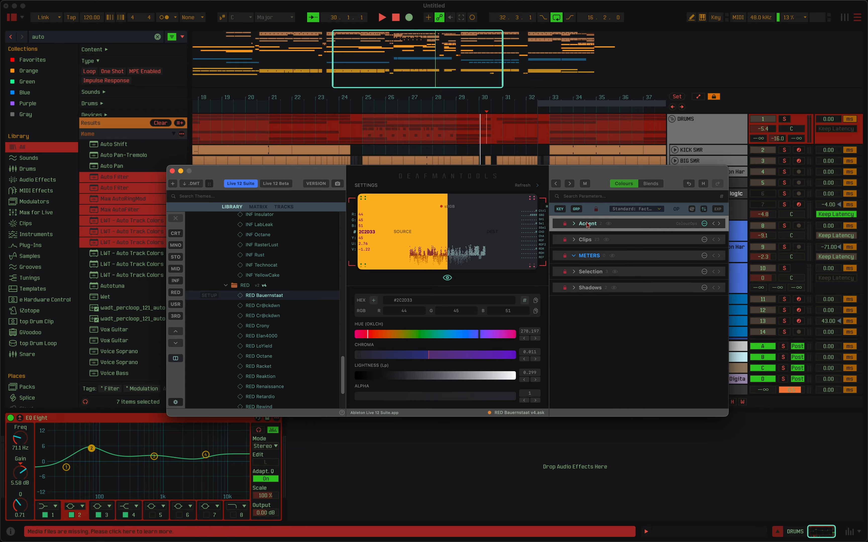
{"action": "right_click", "coordinate": [597, 211]}
{"action": "left_click", "coordinate": [609, 213]}
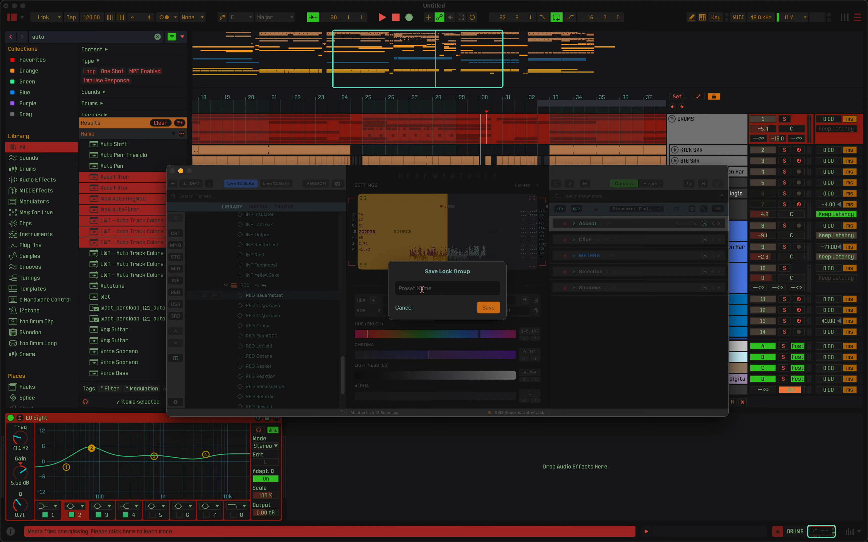
{"action": "type", "text": "TEst"}
{"action": "key", "text": "super+a"}
{"action": "key", "text": "Return"}
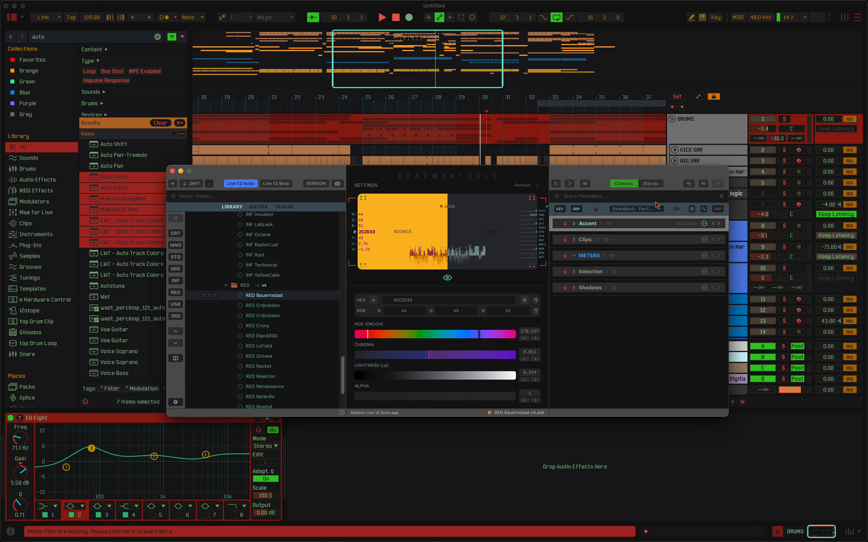
{"action": "left_click", "coordinate": [596, 210]}
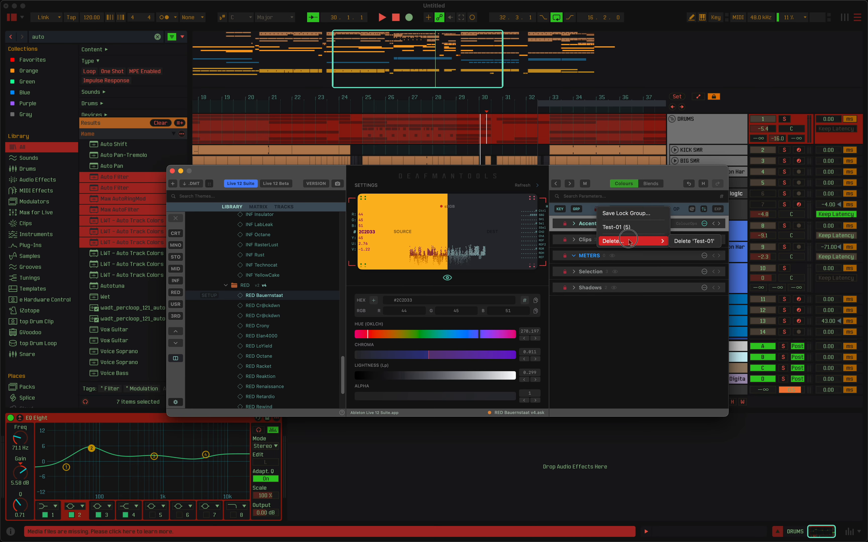
{"action": "left_click", "coordinate": [594, 211]}
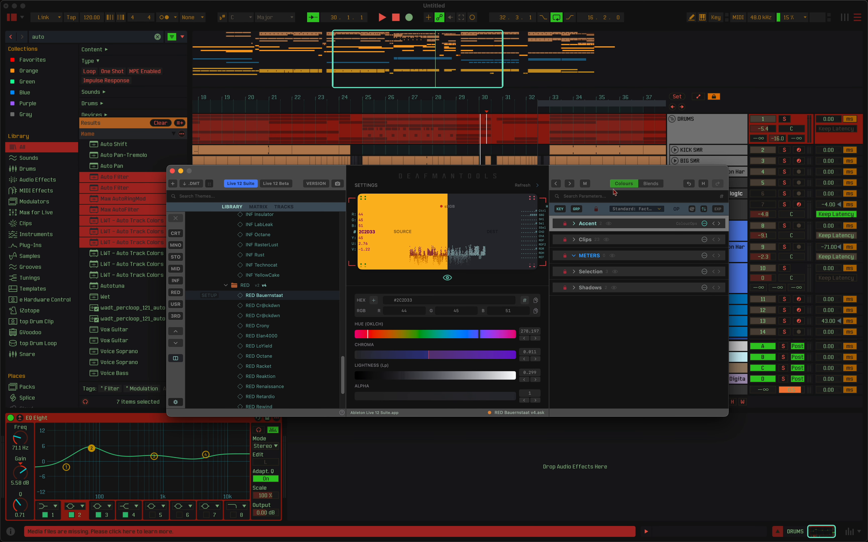
Load the CRT dNewKid theme from the USR Imports folder and select the crash and kick snare tracks in Live.
{"action": "scroll", "coordinate": [281, 321], "scroll_direction": "up", "scroll_amount": 15}
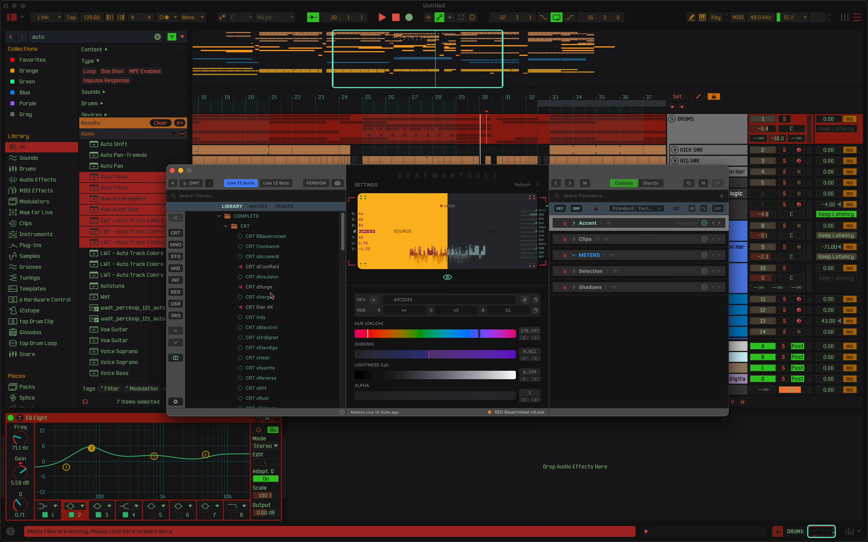
{"action": "left_click", "coordinate": [250, 227]}
{"action": "left_click", "coordinate": [242, 290]}
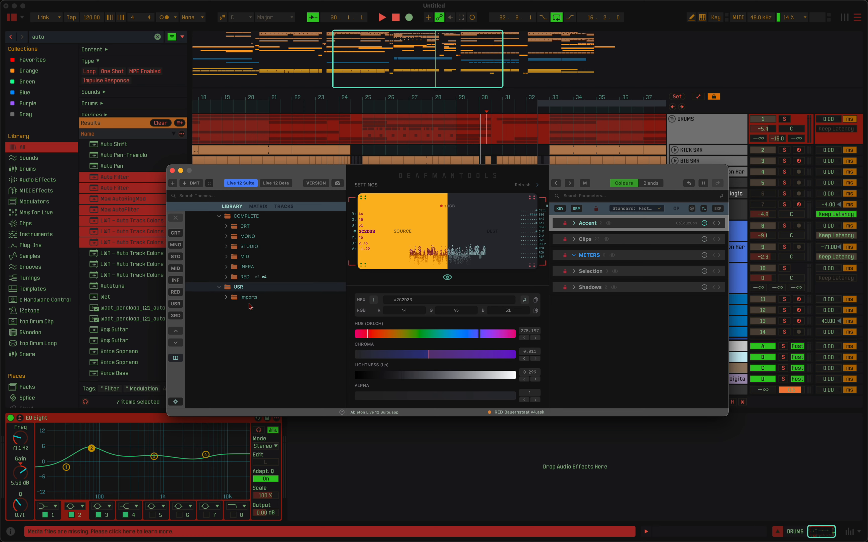
{"action": "left_click", "coordinate": [257, 298]}
{"action": "left_click", "coordinate": [260, 308]}
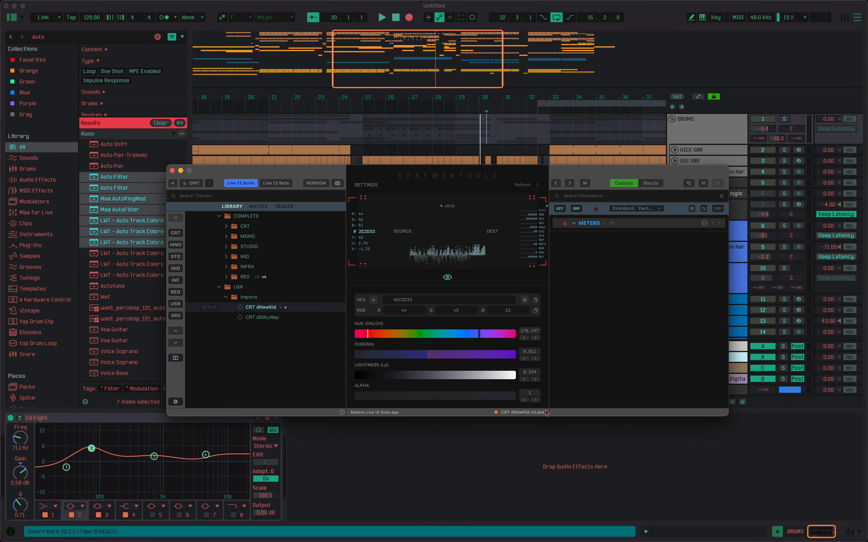
{"action": "left_click", "coordinate": [741, 253]}
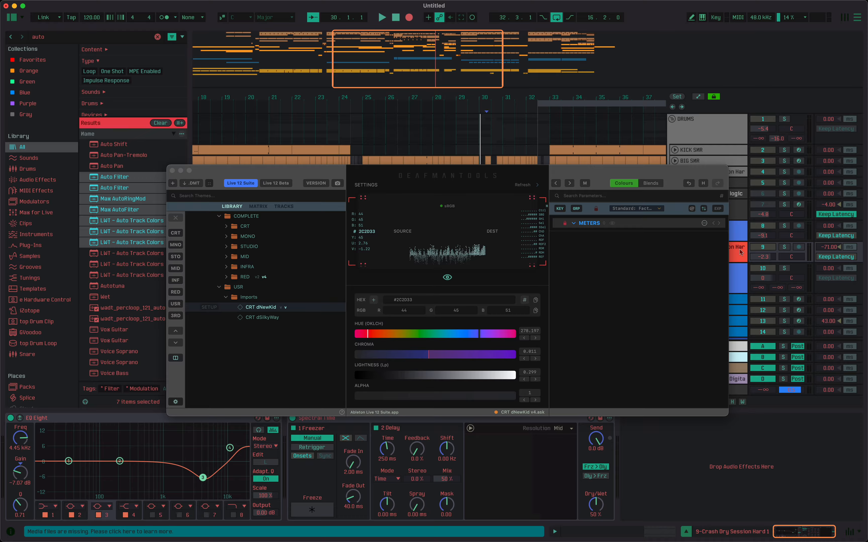
{"action": "left_click", "coordinate": [736, 193]}
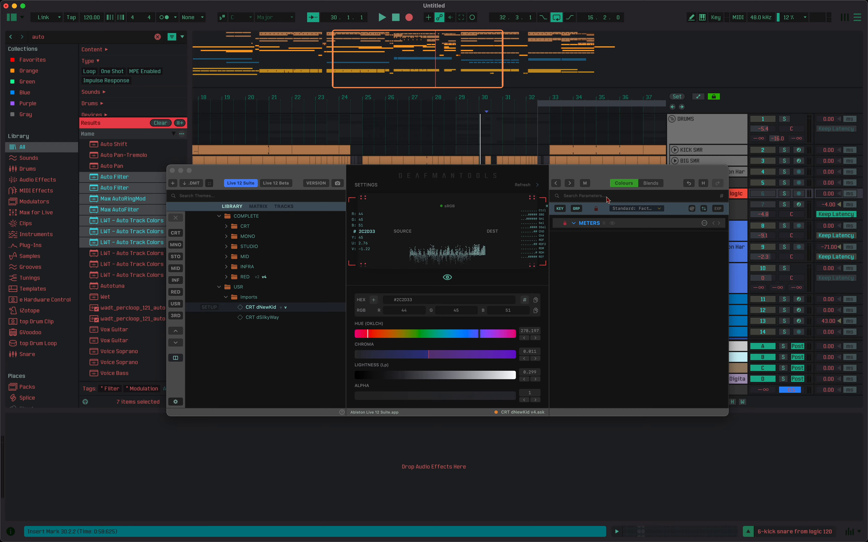
Clear the locked filter, unlock the METERS group, and look at the lock change in the edit history.
{"action": "left_click", "coordinate": [596, 209]}
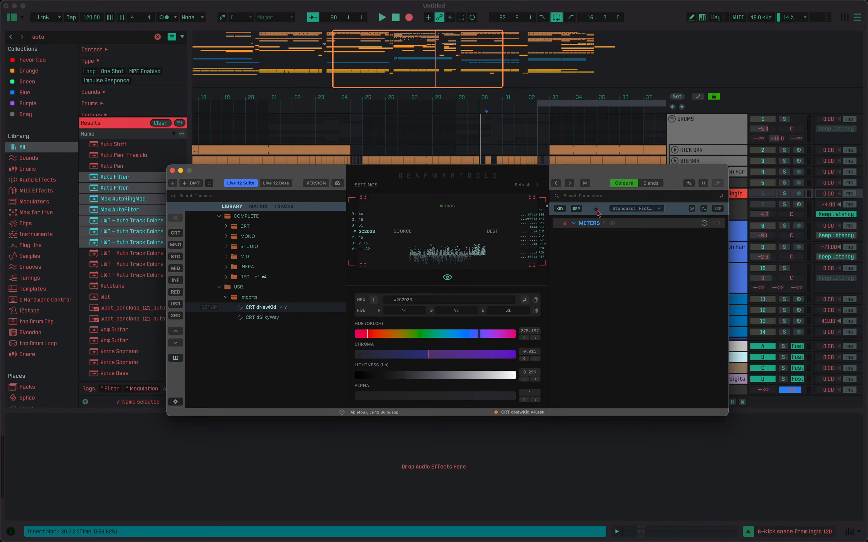
{"action": "left_click", "coordinate": [595, 209]}
{"action": "left_click", "coordinate": [565, 224]}
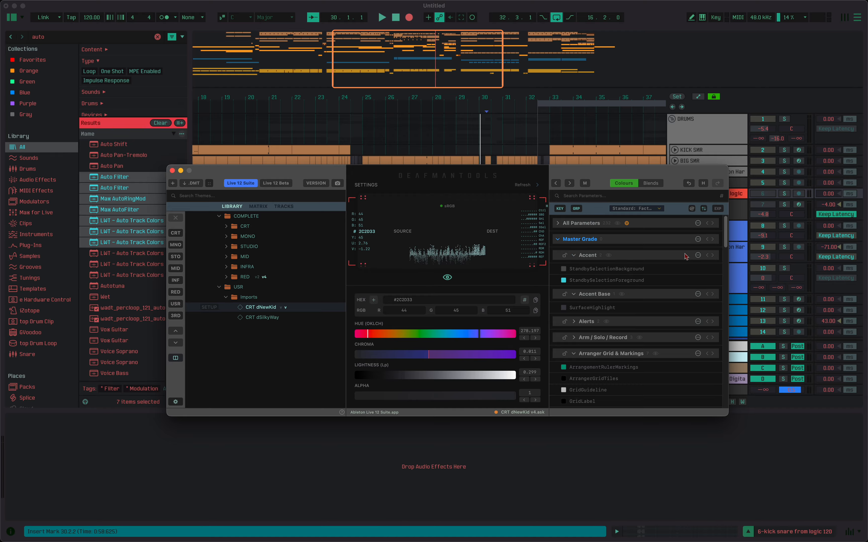
{"action": "left_click", "coordinate": [704, 185]}
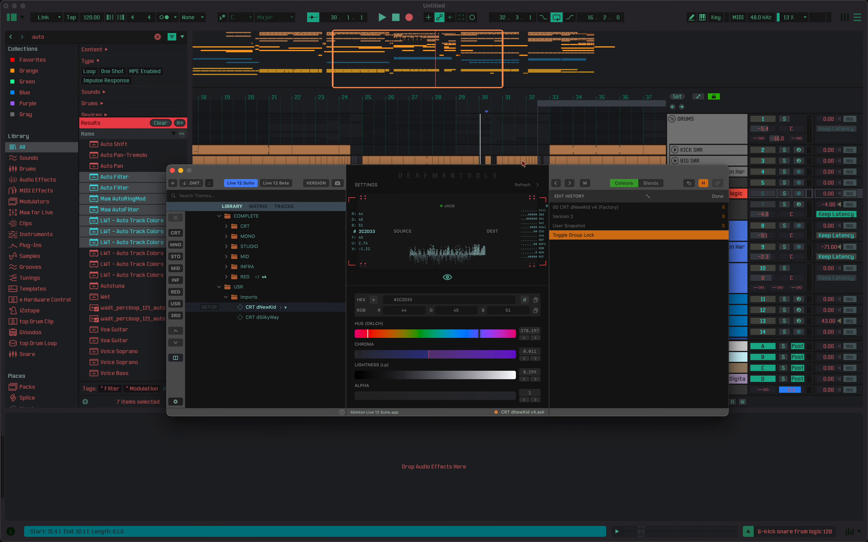
{"action": "left_click", "coordinate": [703, 184]}
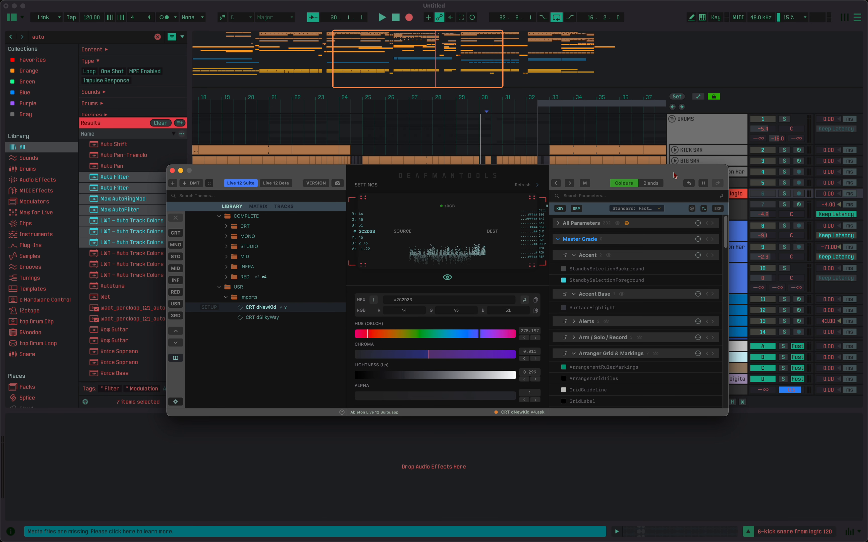
Hide the theme library and place the compact colour editor window over the middle of the arrangement.
{"action": "left_click_drag", "start_coordinate": [674, 174], "coordinate": [615, 152]}
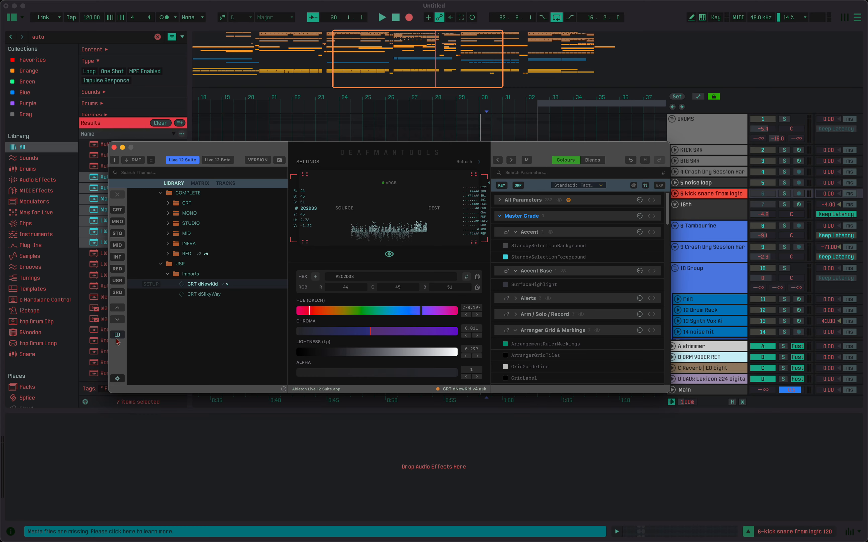
{"action": "left_click", "coordinate": [117, 334]}
{"action": "left_click_drag", "start_coordinate": [378, 152], "coordinate": [516, 141]}
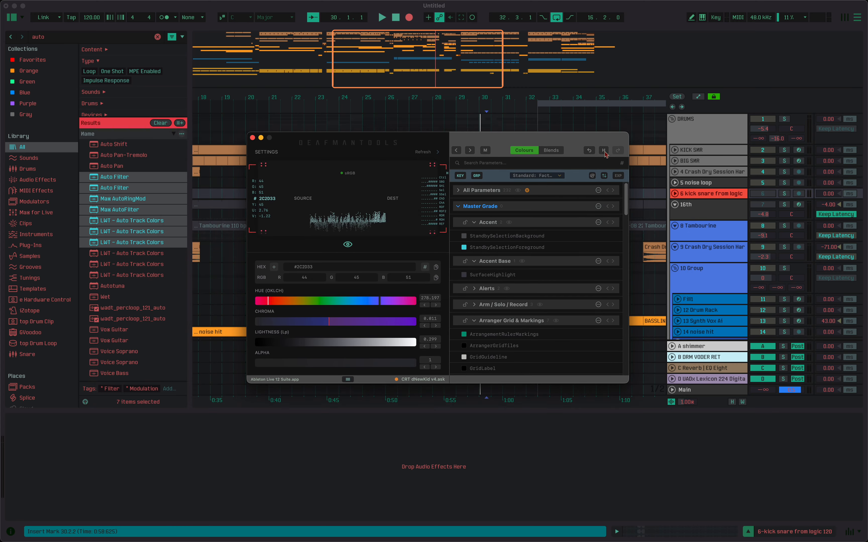
Select the 16th track, increase the height of the kick snare track, and select the 8 Tambourine track.
{"action": "left_click", "coordinate": [712, 211]}
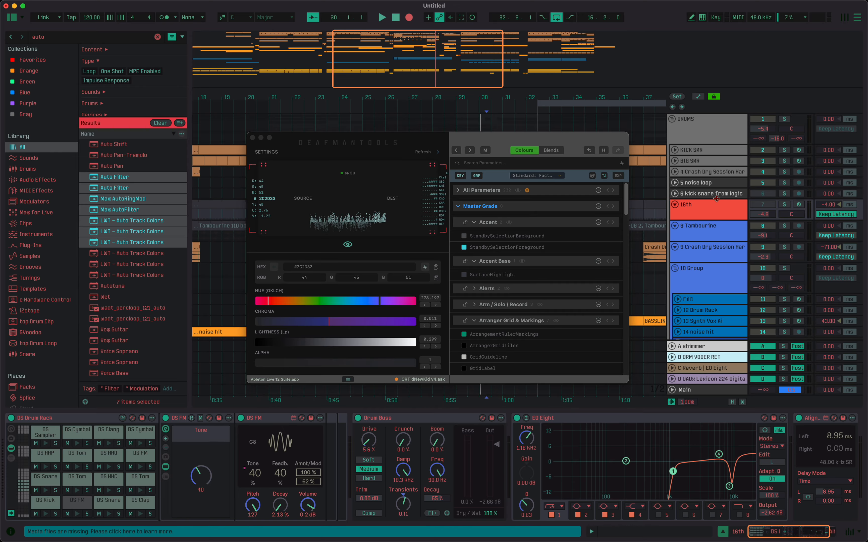
{"action": "left_click_drag", "start_coordinate": [716, 198], "coordinate": [721, 213]}
{"action": "left_click", "coordinate": [710, 251]}
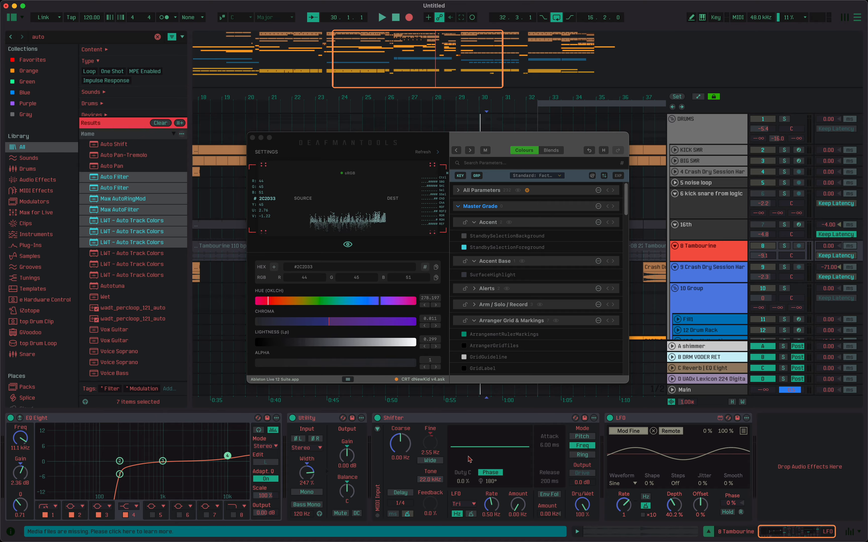
Find parameters adjacent to the teal interface colour #1DB090, and shift ChosenDefault through several hues, ending at blue #00A8CB.
{"action": "left_click", "coordinate": [622, 163]}
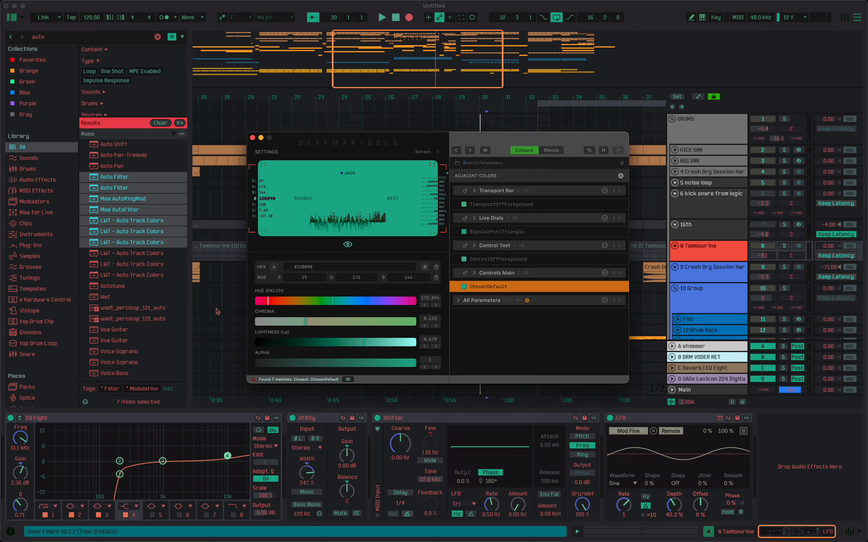
{"action": "left_click", "coordinate": [295, 303]}
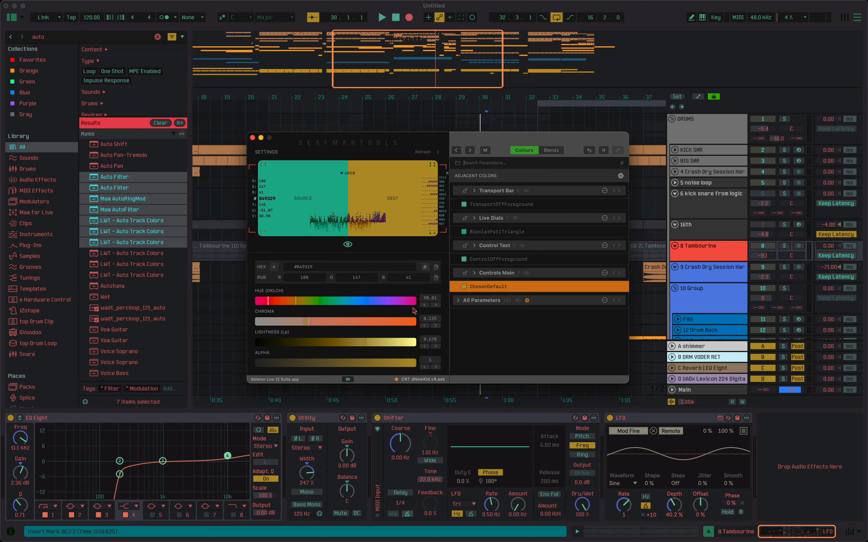
{"action": "left_click", "coordinate": [406, 303]}
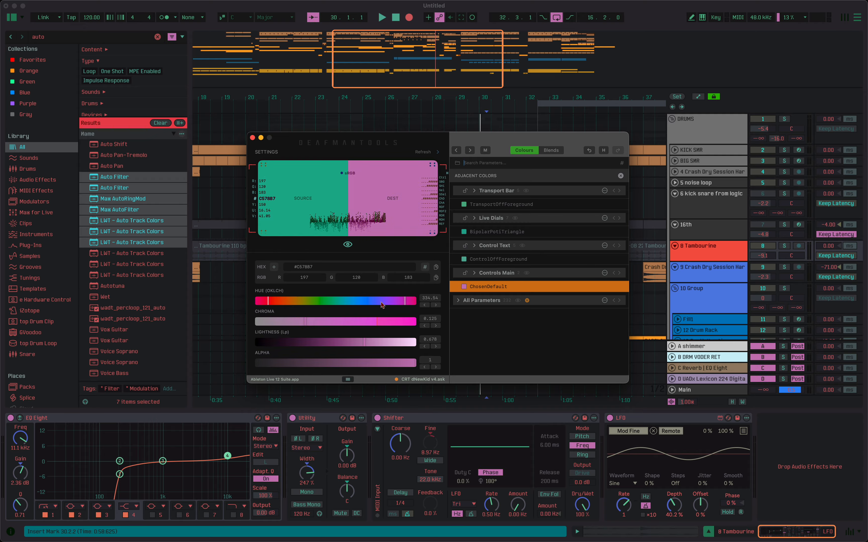
{"action": "left_click", "coordinate": [369, 302]}
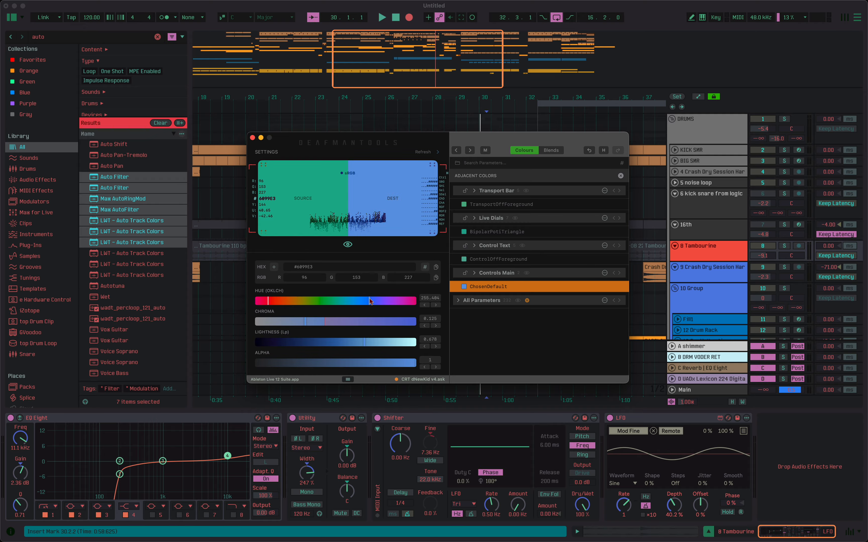
{"action": "left_click", "coordinate": [354, 303]}
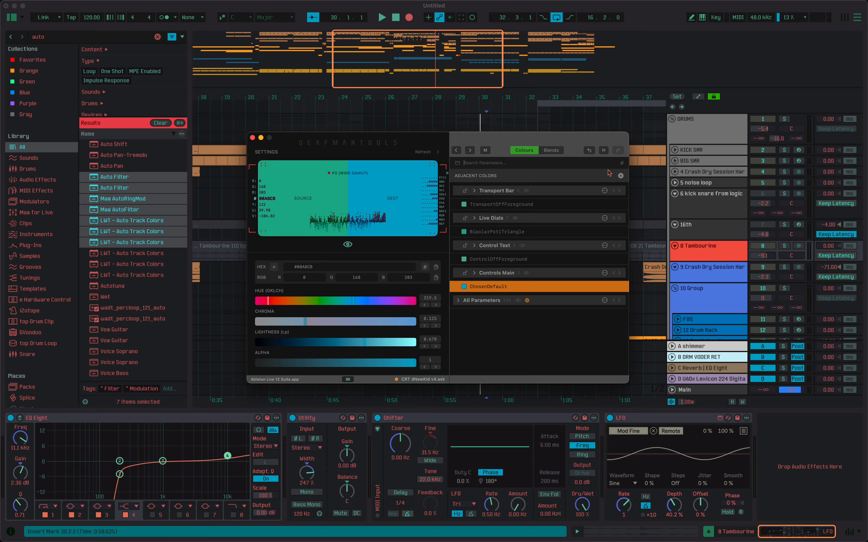
Open the edit history and undo the last ChosenDefault colour change.
{"action": "left_click", "coordinate": [602, 153]}
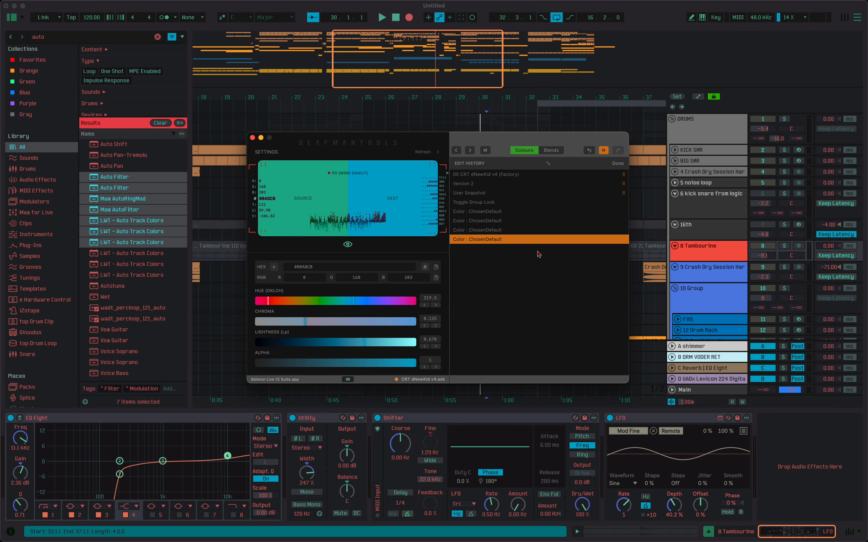
{"action": "key", "text": "super+z"}
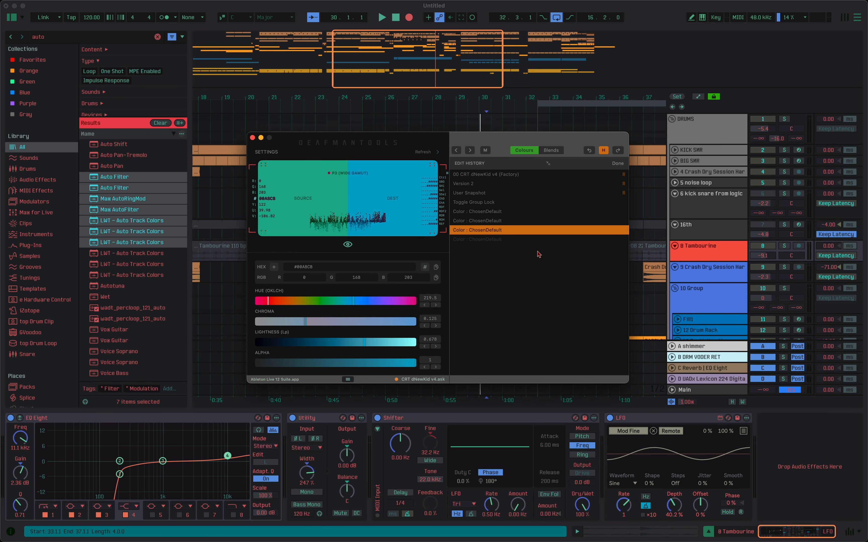
Undo the remaining ChosenDefault colour changes one by one, back to the Toggle Group Lock entry in the edit history.
{"action": "key", "text": "super+z"}
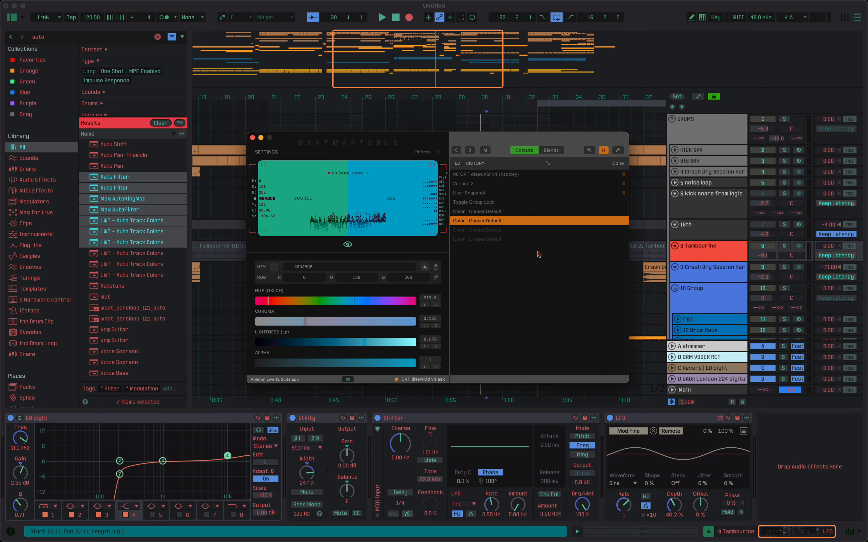
{"action": "key", "text": "super+shift+z"}
{"action": "key", "text": "super+z"}
{"action": "key", "text": "super+z"}
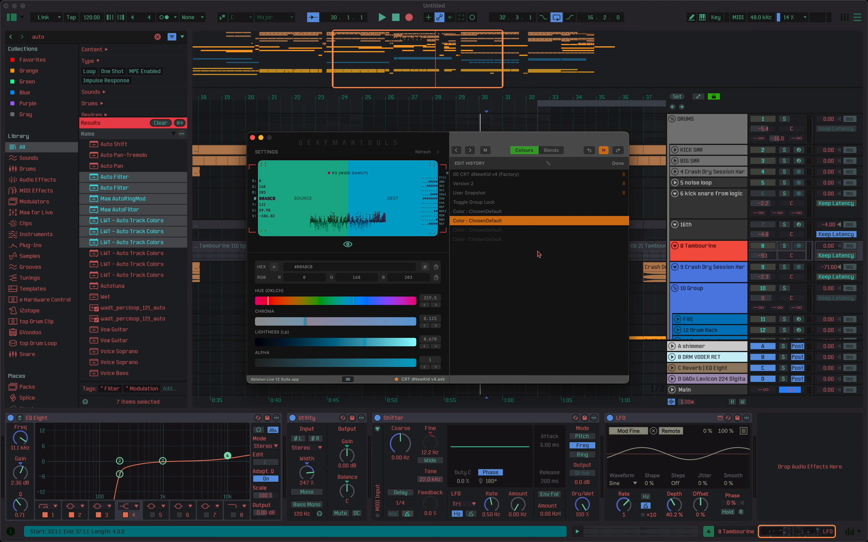
{"action": "key", "text": "super+z"}
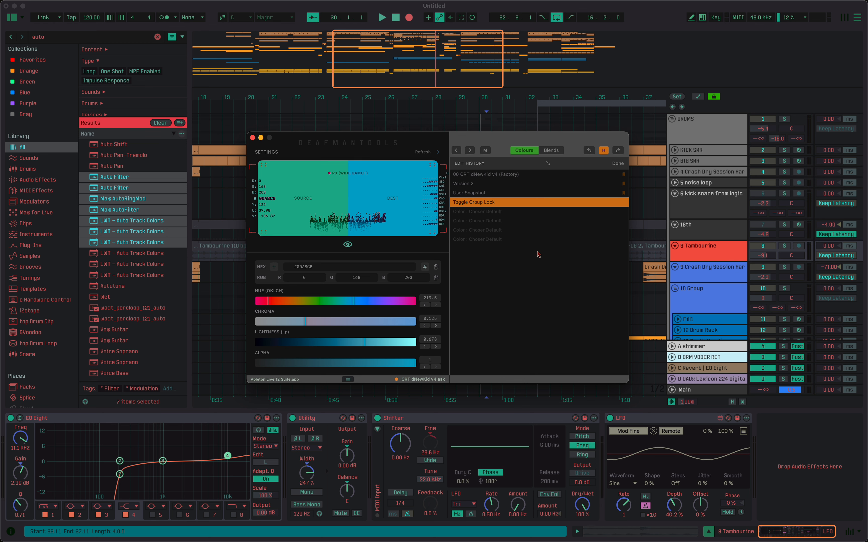
Redo the ChosenDefault colour changes through to the newest history entry, and undo the last two again.
{"action": "key", "text": "super+shift+z"}
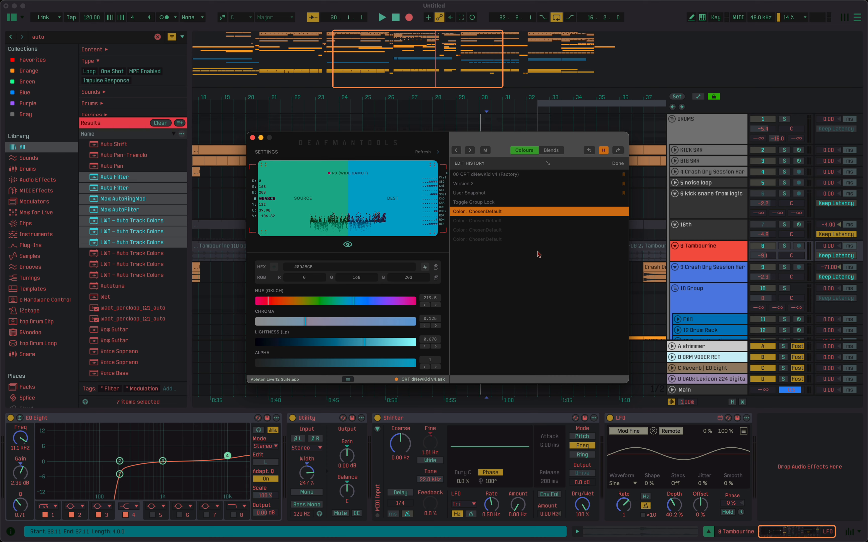
{"action": "key", "text": "super+shift+z"}
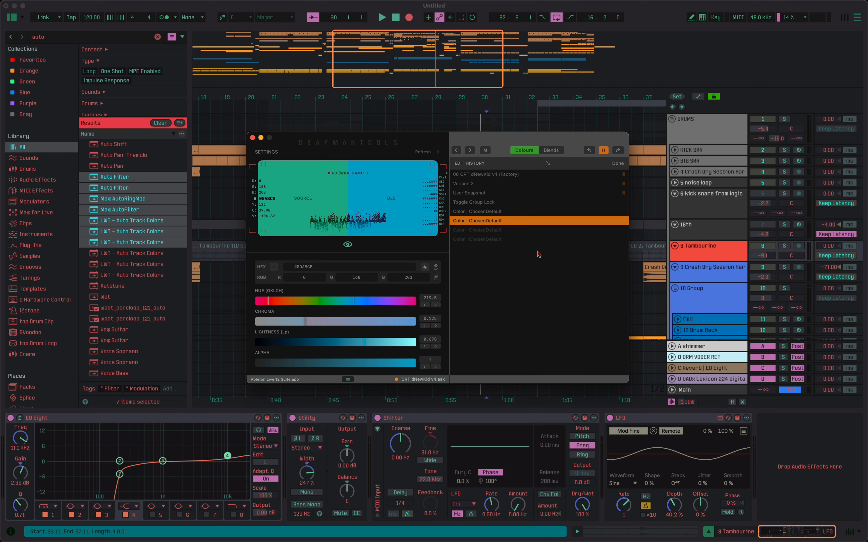
{"action": "key", "text": "super+z"}
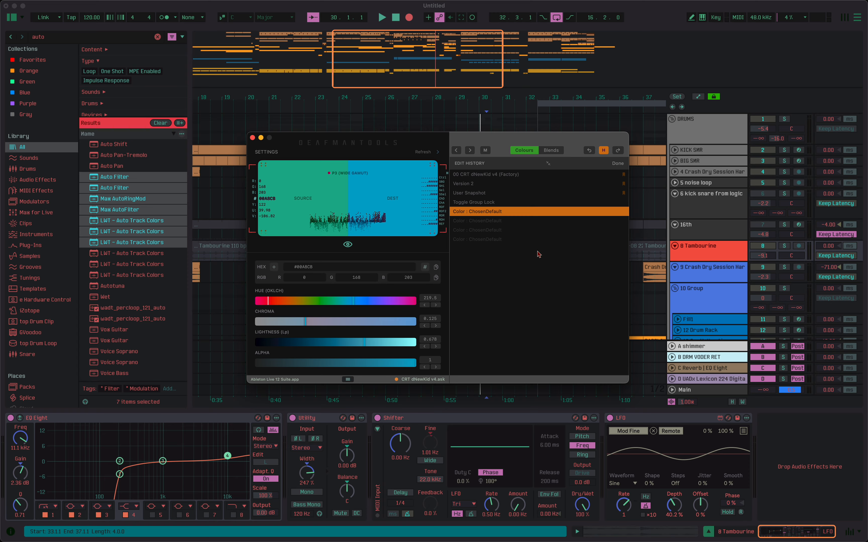
{"action": "key", "text": "super+shift+z"}
{"action": "key", "text": "super+shift+z"}
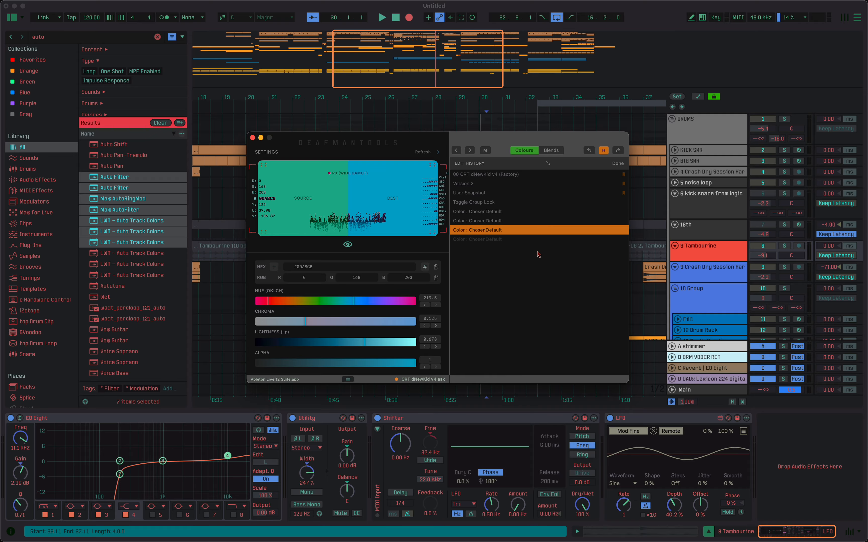
{"action": "key", "text": "super+shift+z"}
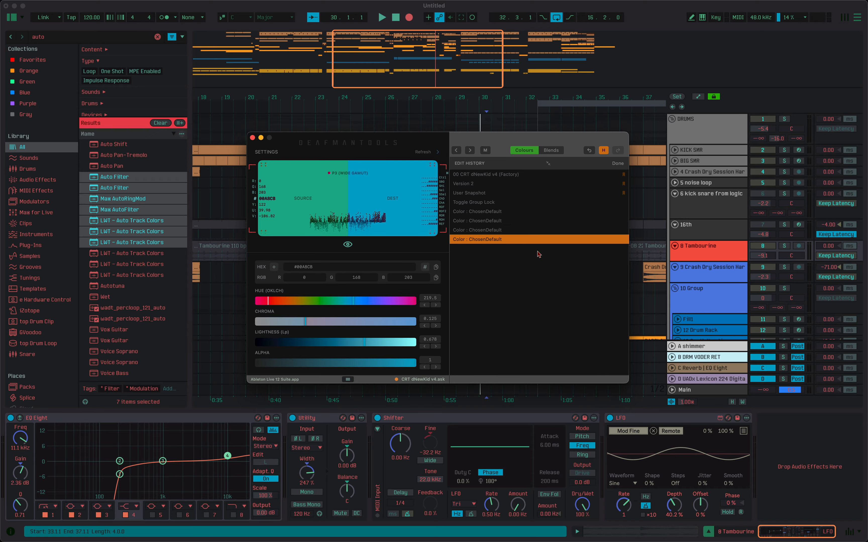
{"action": "key", "text": "super+z"}
{"action": "key", "text": "super+z"}
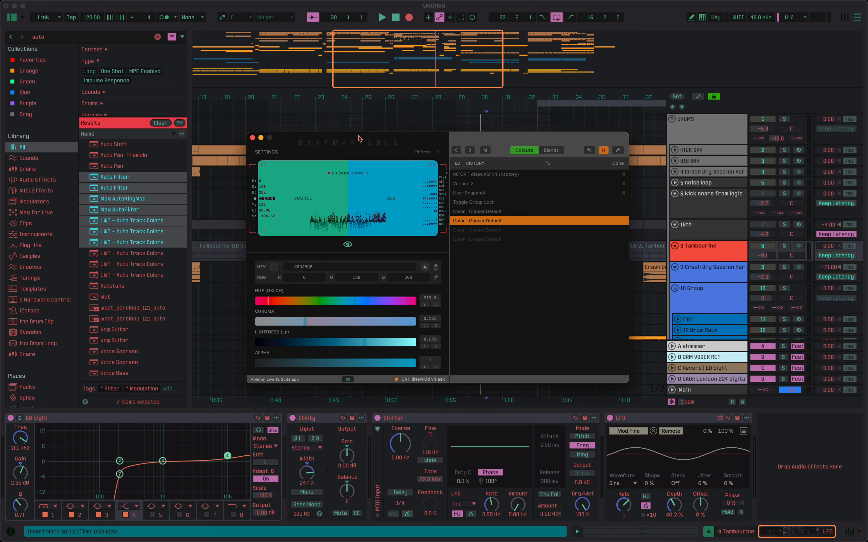
Set the Refresh Timer to Conservative in the Engine Room settings and hide the theme library.
{"action": "left_click", "coordinate": [347, 379]}
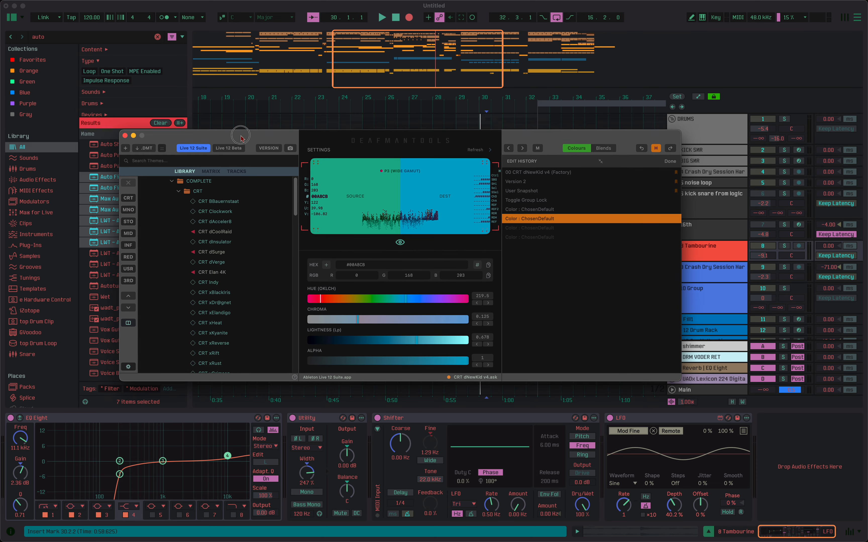
{"action": "left_click", "coordinate": [142, 367]}
{"action": "left_click", "coordinate": [363, 212]}
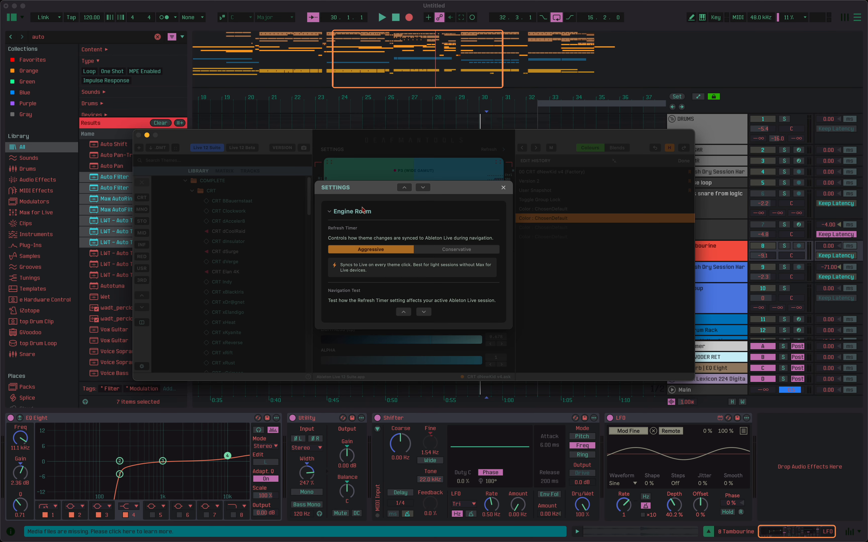
{"action": "left_click", "coordinate": [462, 248]}
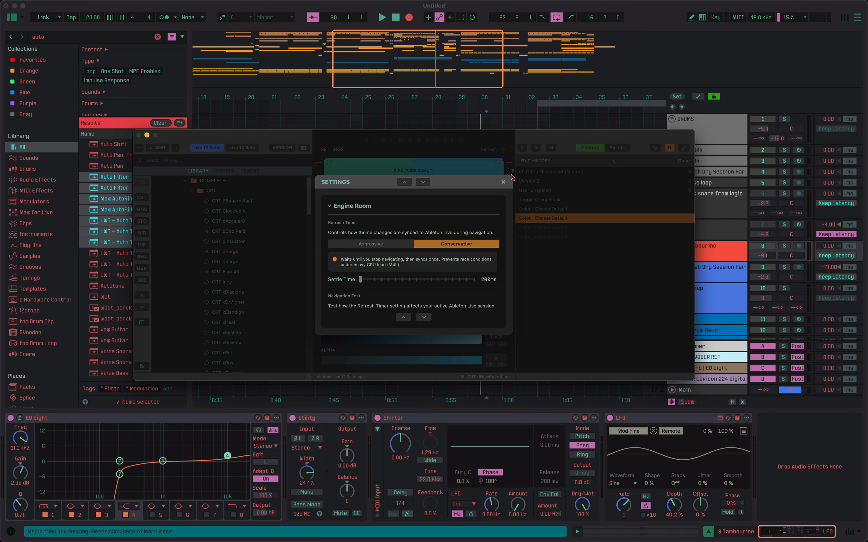
{"action": "left_click", "coordinate": [503, 183]}
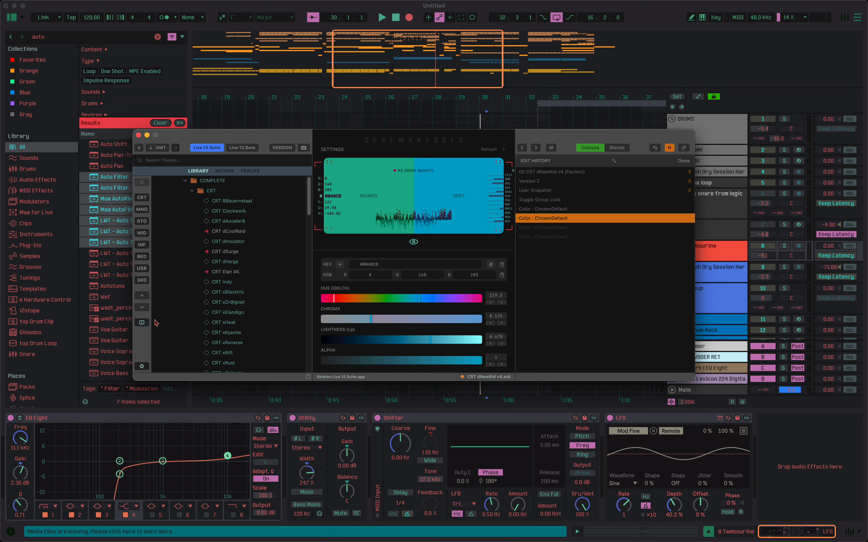
{"action": "left_click", "coordinate": [142, 322]}
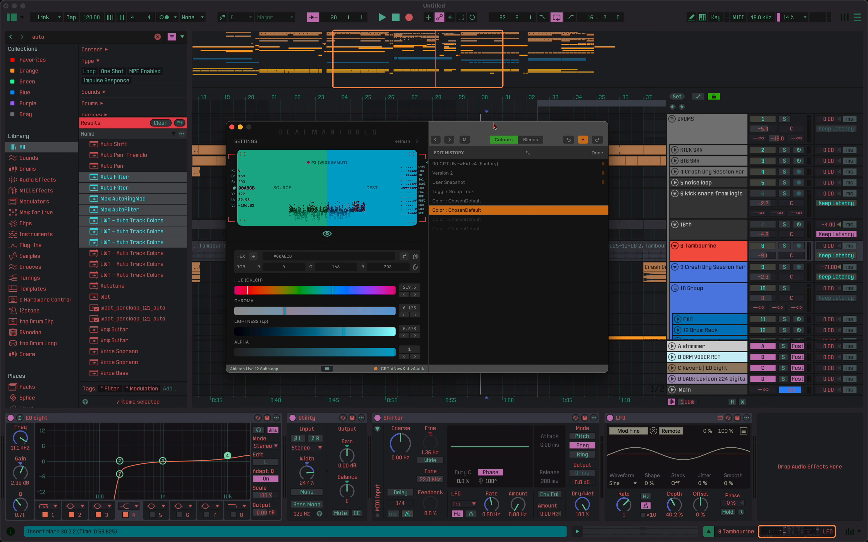
Move back and forth through the ChosenDefault entries in the edit history, ending on Toggle Group Lock.
{"action": "key", "text": "Down"}
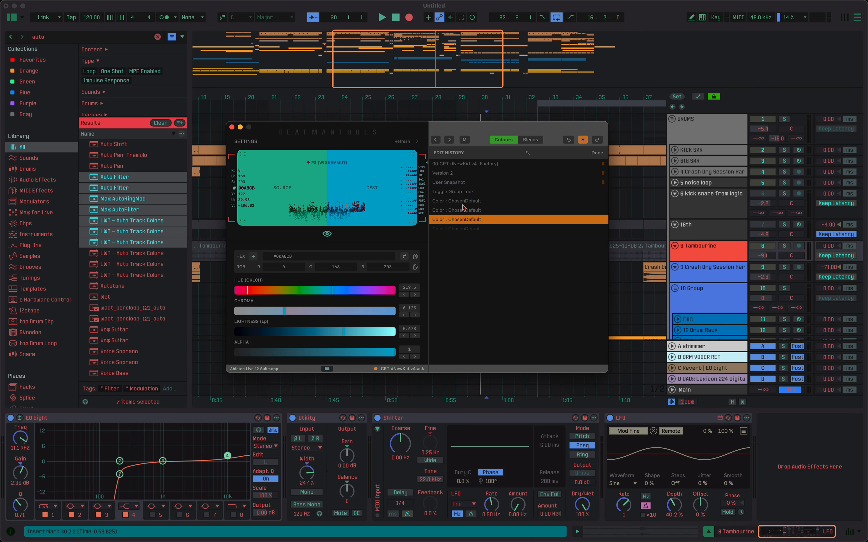
{"action": "key", "text": "Down"}
{"action": "key", "text": "Up"}
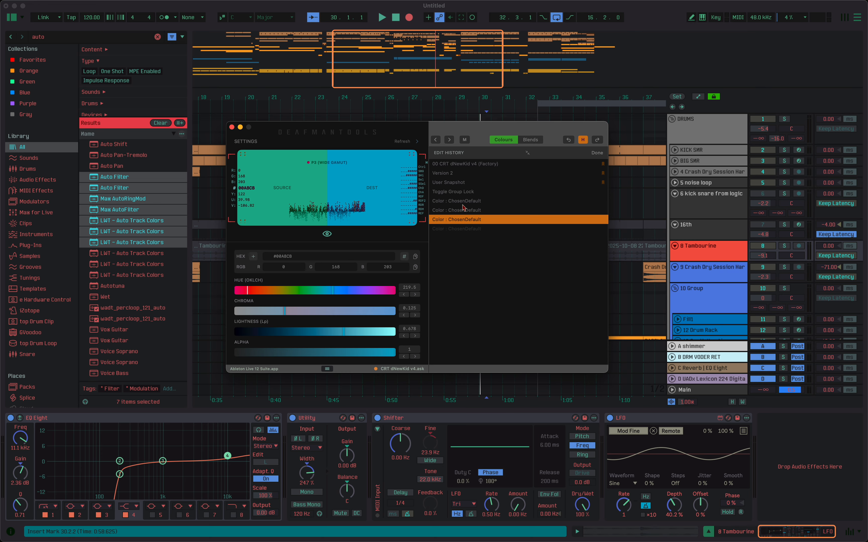
{"action": "key", "text": "Up"}
{"action": "key", "text": "Up"}
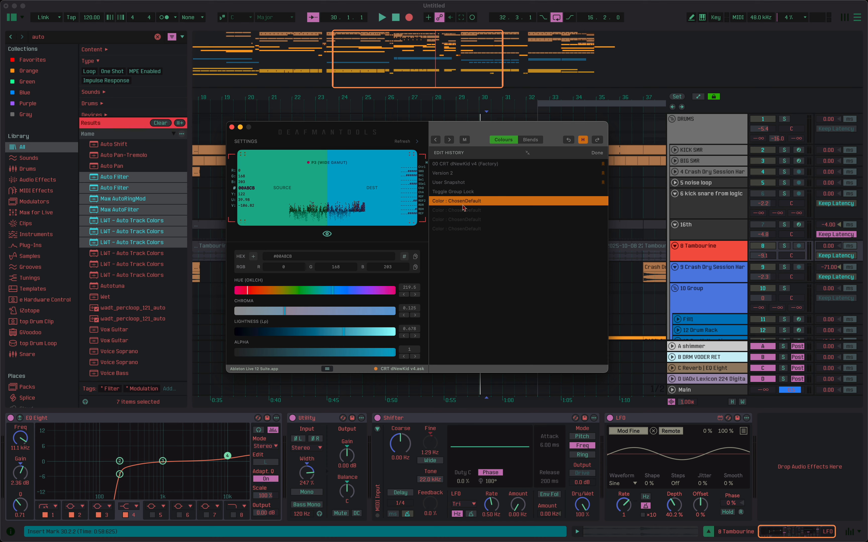
{"action": "key", "text": "Up"}
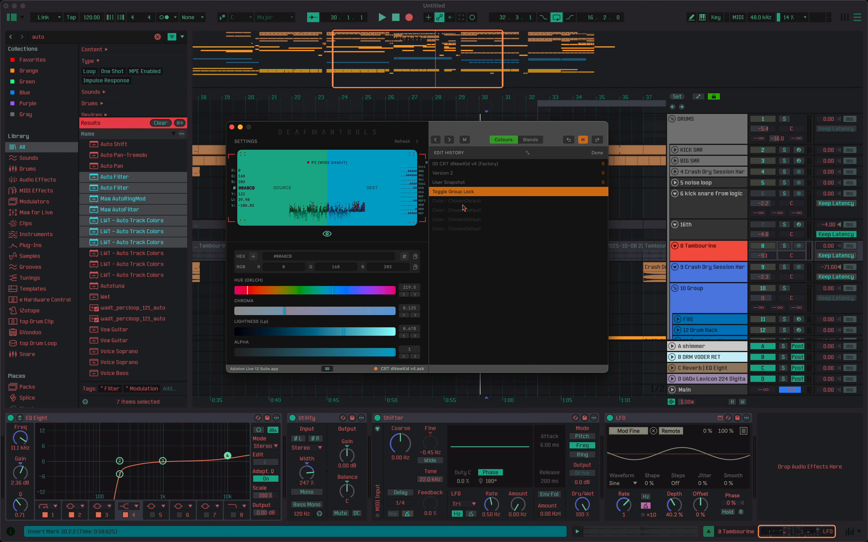
{"action": "key", "text": "Down"}
{"action": "key", "text": "Down"}
{"action": "key", "text": "Up"}
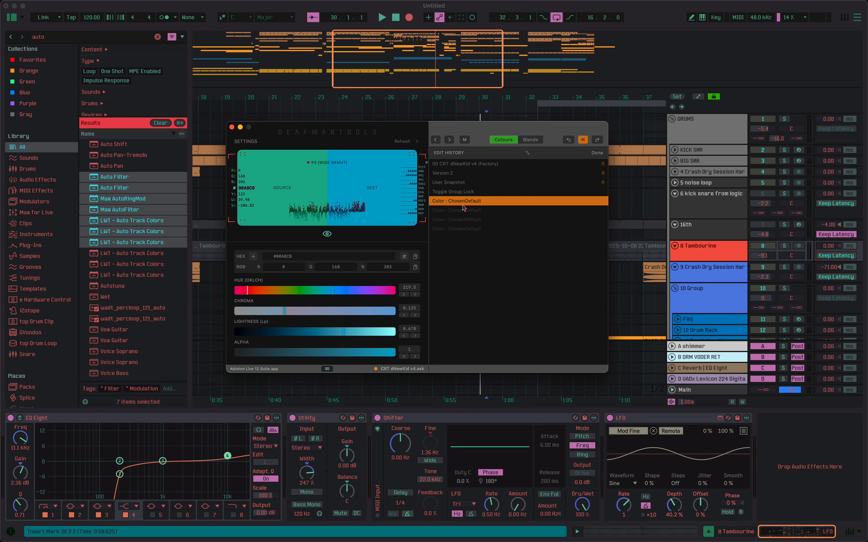
{"action": "key", "text": "Up"}
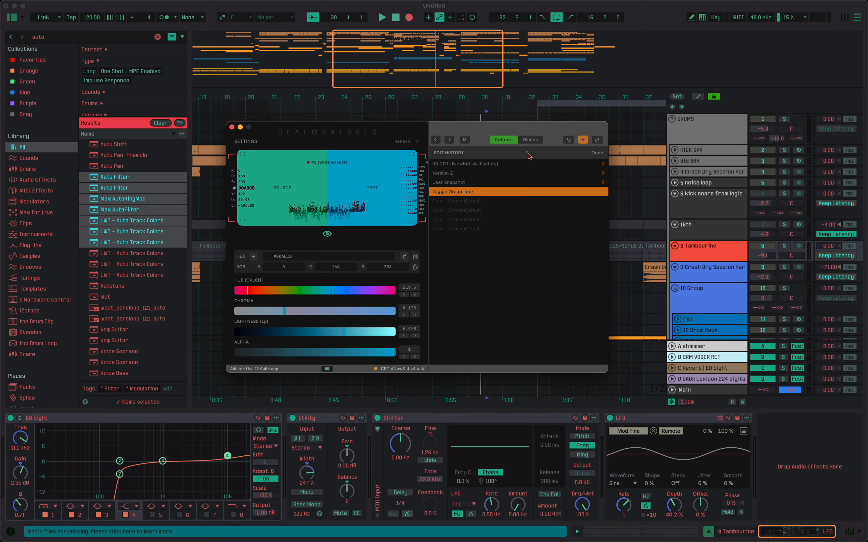
Clear the edit history, return to the adjacent colours list, and move the editor window slightly down.
{"action": "left_click", "coordinate": [527, 154]}
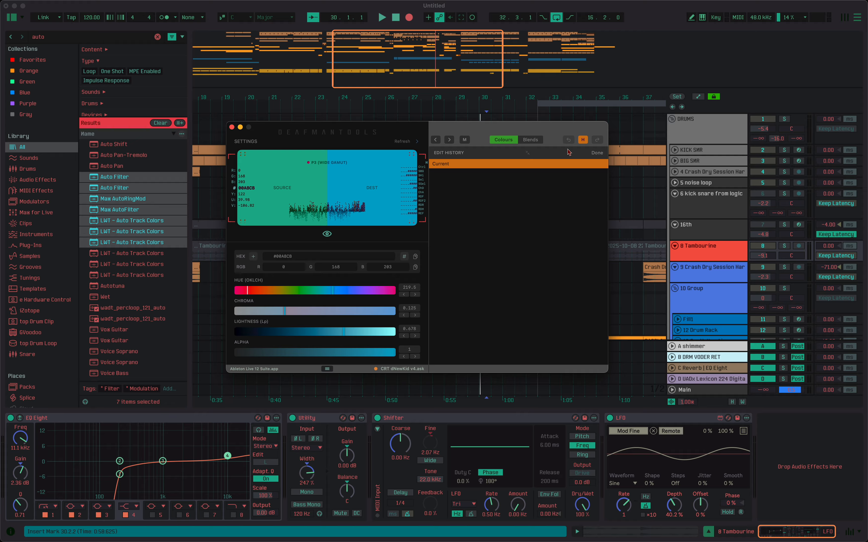
{"action": "left_click", "coordinate": [583, 141]}
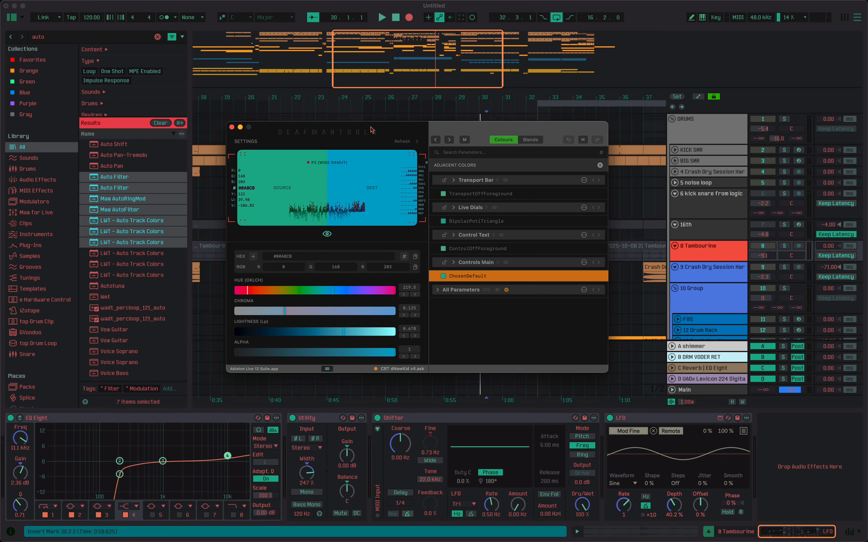
{"action": "left_click_drag", "start_coordinate": [373, 130], "coordinate": [372, 134]}
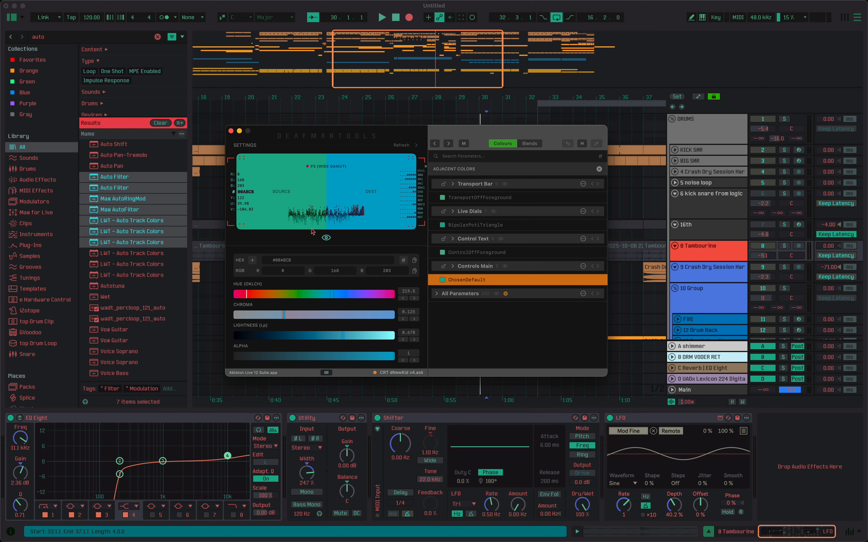
Sample the red browser results bar, a grey mixer element and the teal browser filter control to find their matching theme parameters.
{"action": "left_click", "coordinate": [315, 220]}
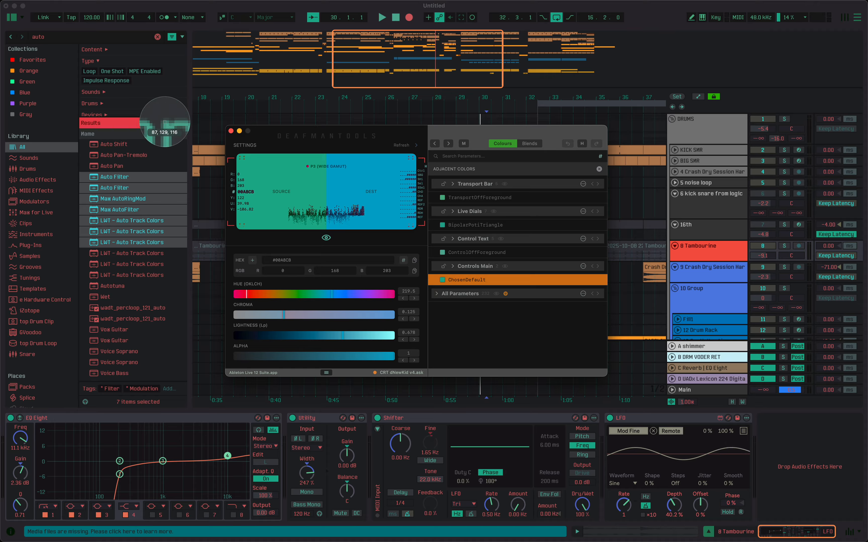
{"action": "left_click", "coordinate": [133, 123]}
{"action": "left_click", "coordinate": [380, 226]}
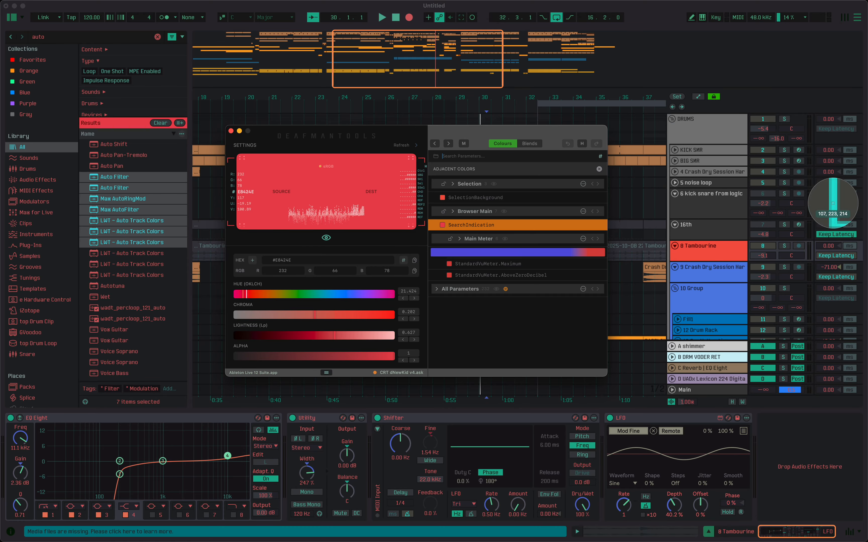
{"action": "left_click", "coordinate": [832, 204]}
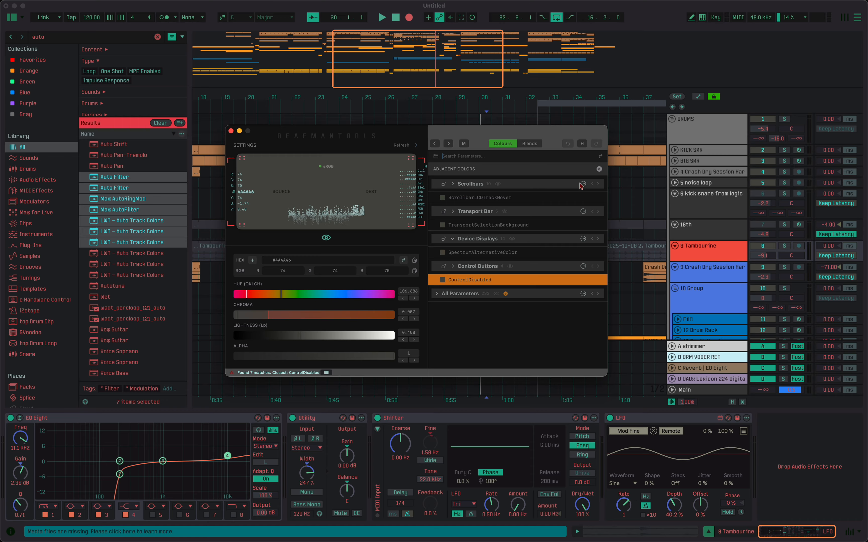
{"action": "left_click", "coordinate": [361, 226]}
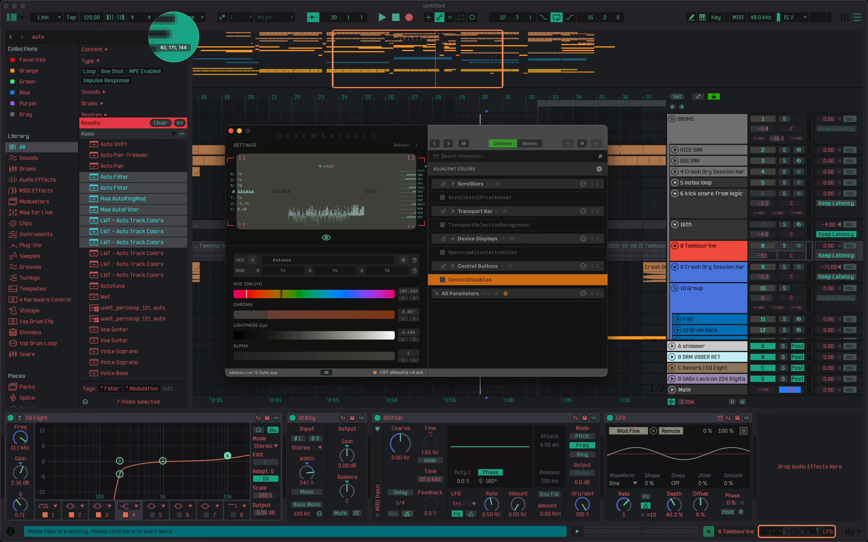
{"action": "left_click", "coordinate": [171, 37]}
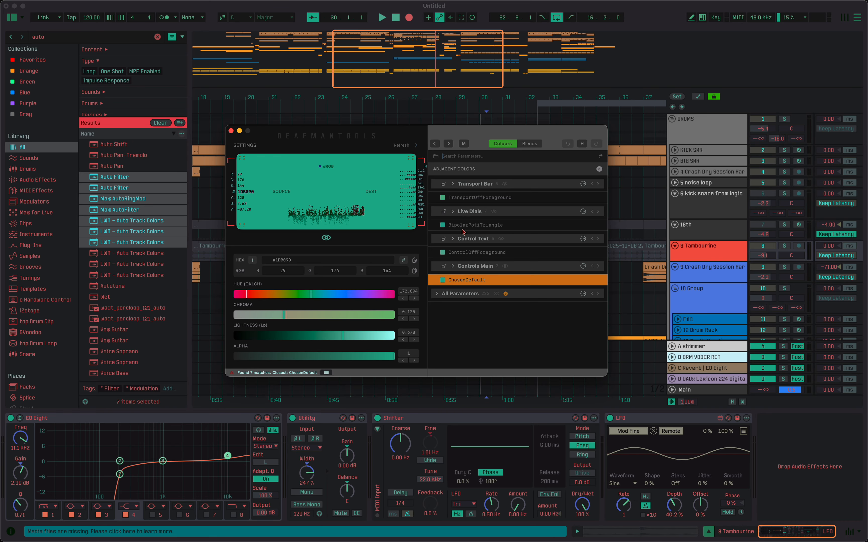
{"action": "left_click", "coordinate": [599, 157]}
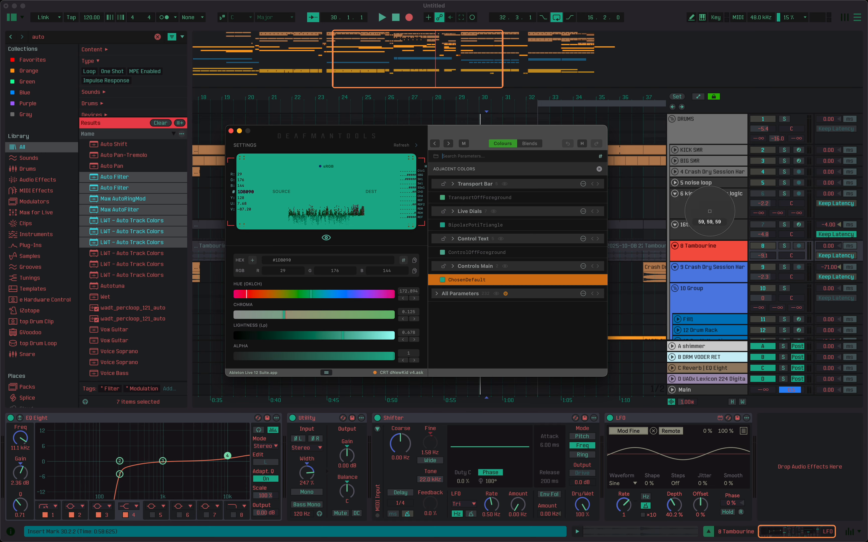
{"action": "left_click", "coordinate": [710, 211]}
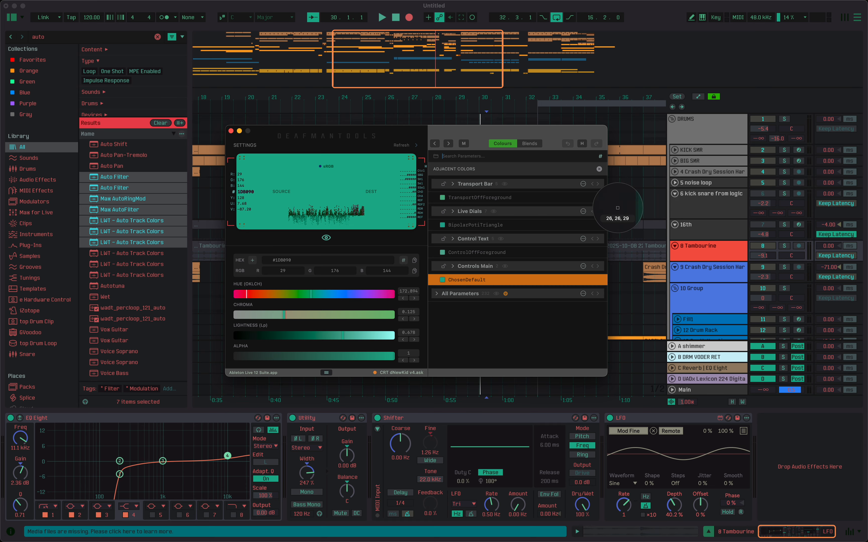
{"action": "key", "text": "Escape"}
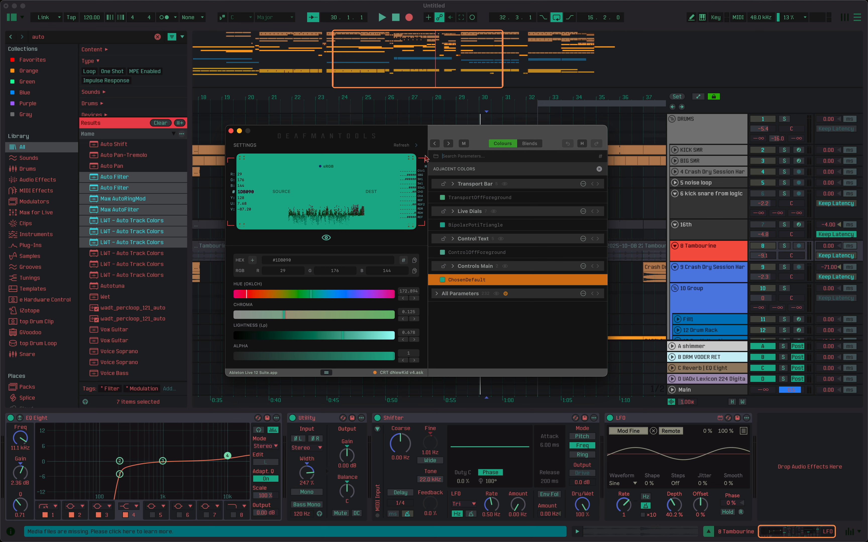
Show the theme library, reposition the window, and collapse it to the library alone.
{"action": "left_click", "coordinate": [326, 373]}
{"action": "mouse_move", "coordinate": [346, 134]}
{"action": "left_mouse_down"}
{"action": "mouse_move", "coordinate": [256, 152]}
{"action": "mouse_move", "coordinate": [346, 133]}
{"action": "left_mouse_up"}
{"action": "left_click", "coordinate": [143, 336]}
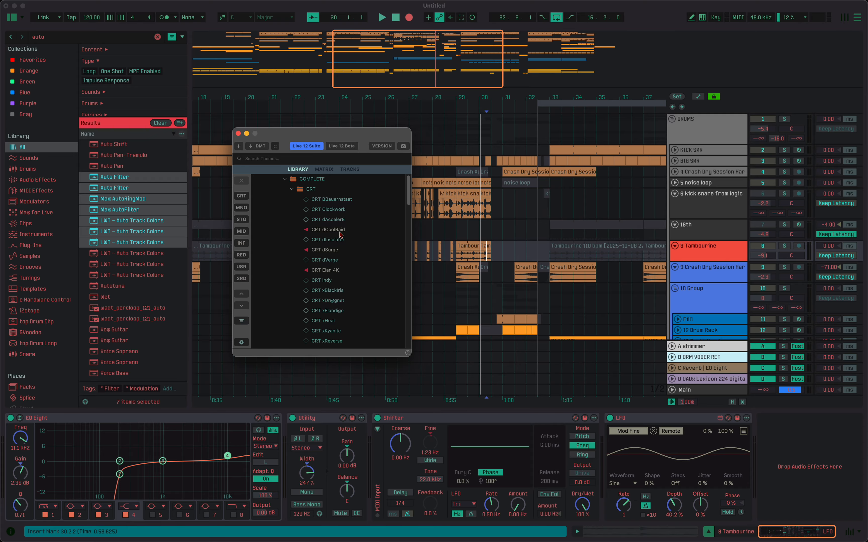
Try sampling a colour from the selected browser items, and collapse the window back to the library alone.
{"action": "key", "text": "i"}
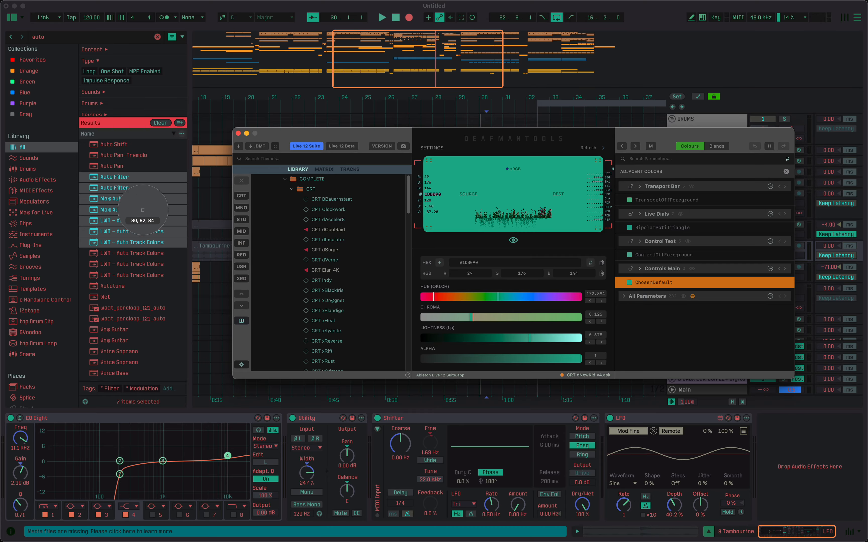
{"action": "left_click", "coordinate": [162, 235]}
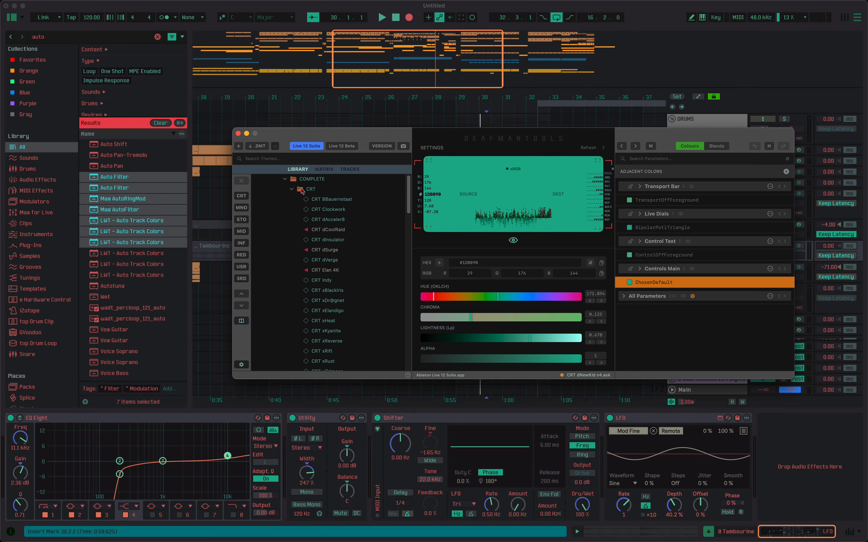
{"action": "left_click", "coordinate": [242, 321]}
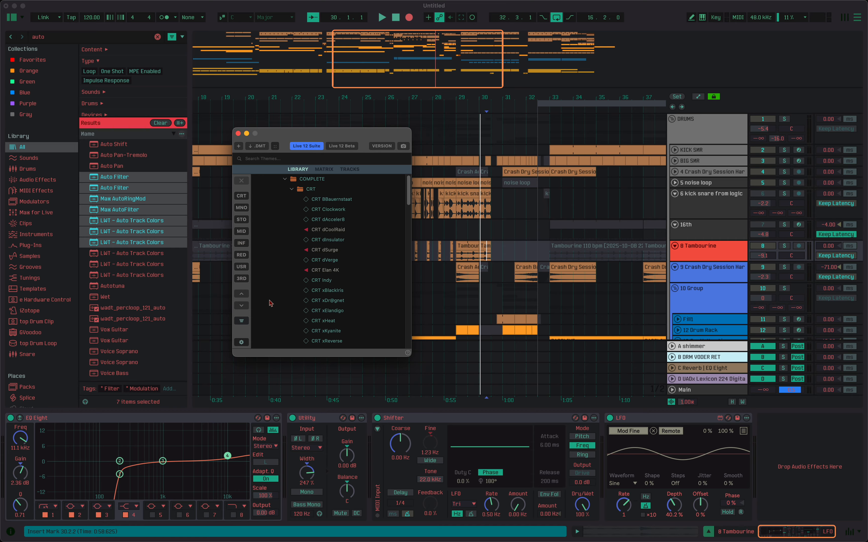
Restore the full editor window with screen colour picking, reposition it, and close the adjacent colours list.
{"action": "key", "text": "i"}
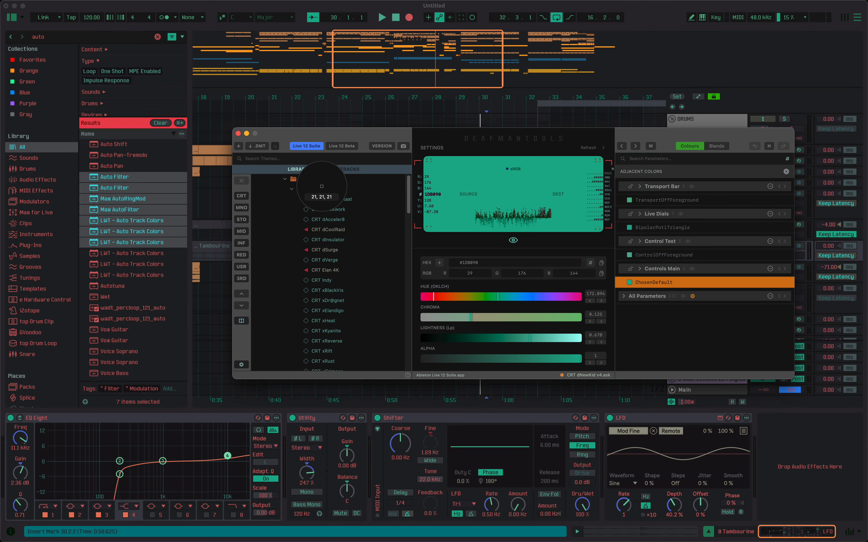
{"action": "left_click_drag", "start_coordinate": [455, 137], "coordinate": [383, 131]}
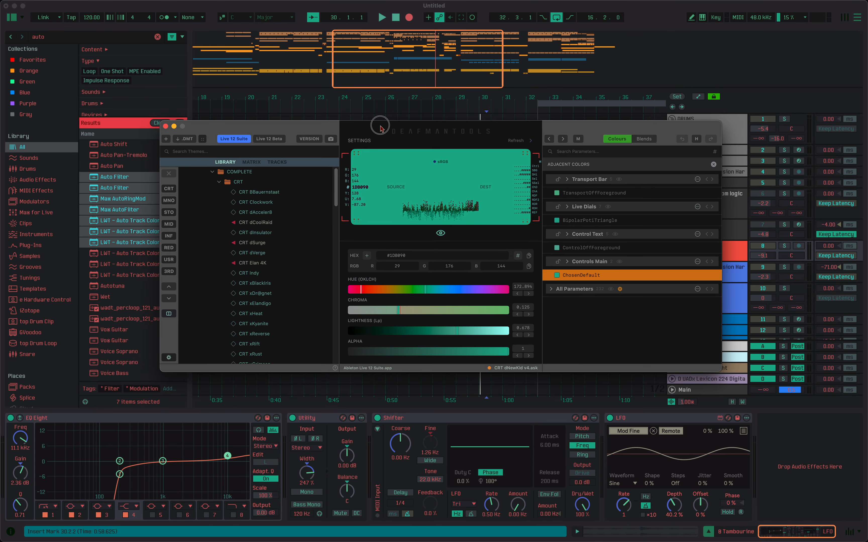
{"action": "left_click", "coordinate": [715, 167]}
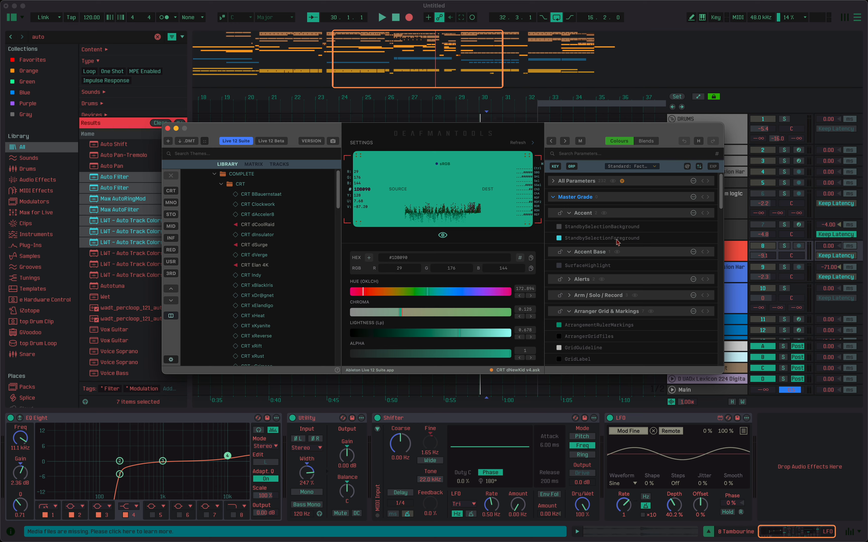
Hide the theme library to leave only the colour editor, and move the compact window back over the arrangement.
{"action": "left_click", "coordinate": [171, 315]}
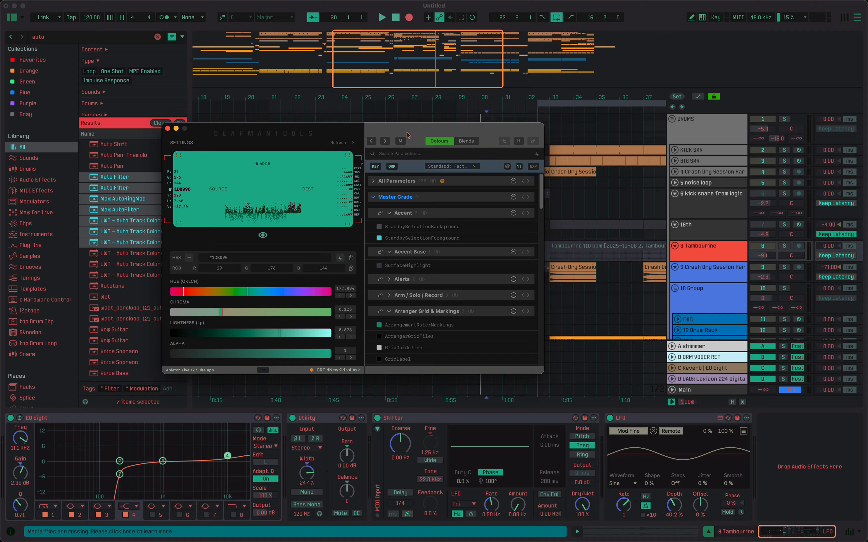
{"action": "left_click_drag", "start_coordinate": [405, 132], "coordinate": [485, 126]}
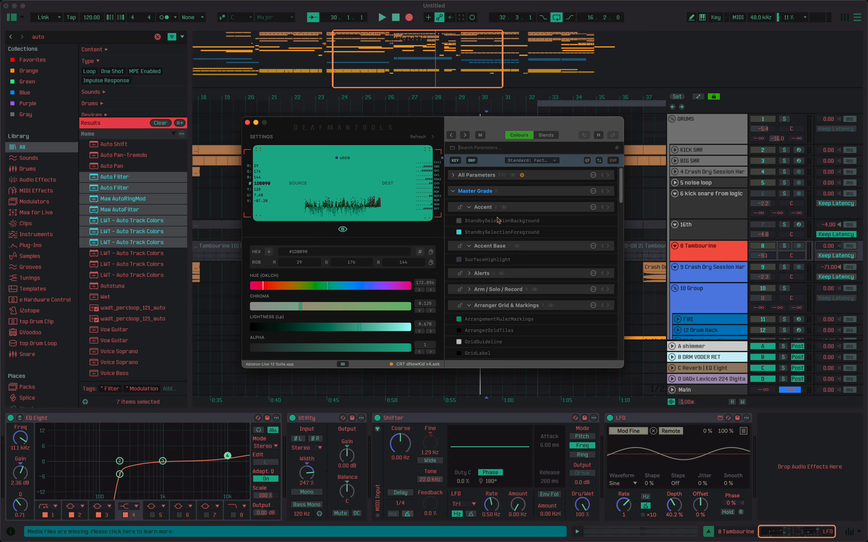
Search the theme parameters for "retro" and select RetroDisplayForeground.
{"action": "left_click", "coordinate": [480, 148]}
{"action": "type", "text": "retro"}
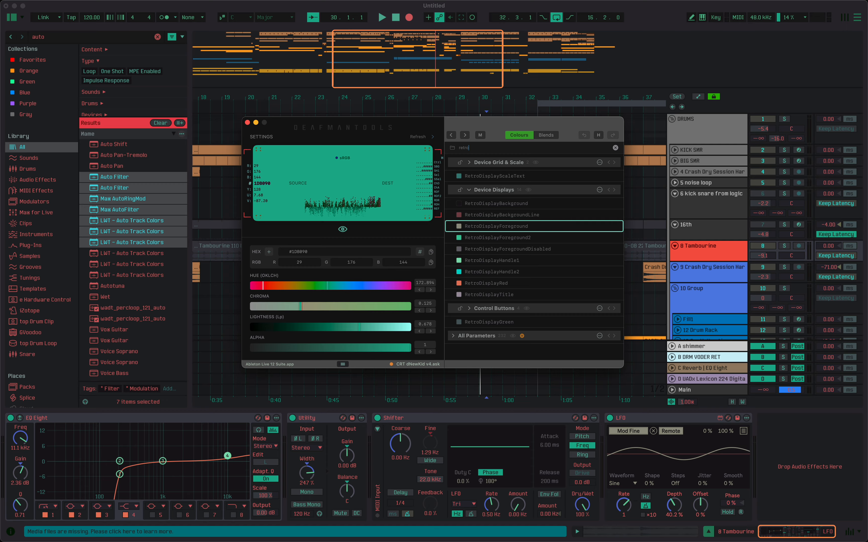
{"action": "key", "text": "Return"}
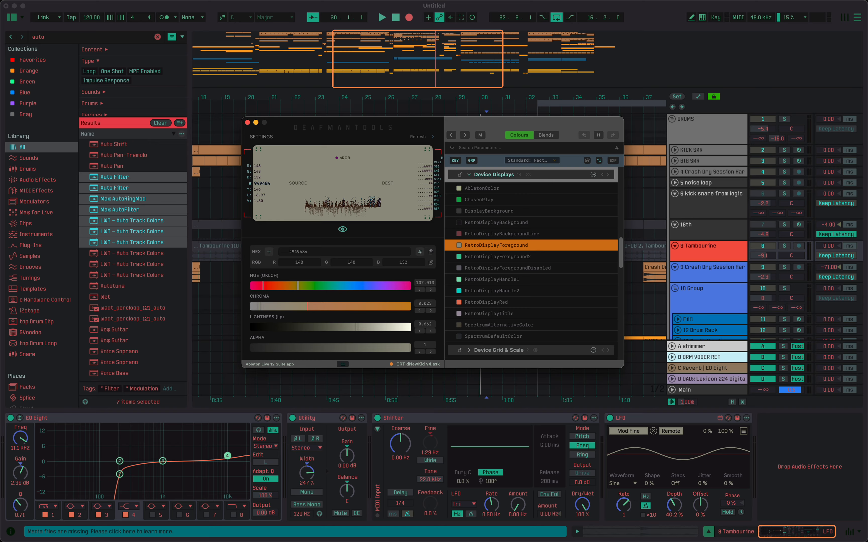
Search the theme parameters for "retr" and select RetroDisplayHandle2.
{"action": "key", "text": "super+f"}
{"action": "type", "text": "retr"}
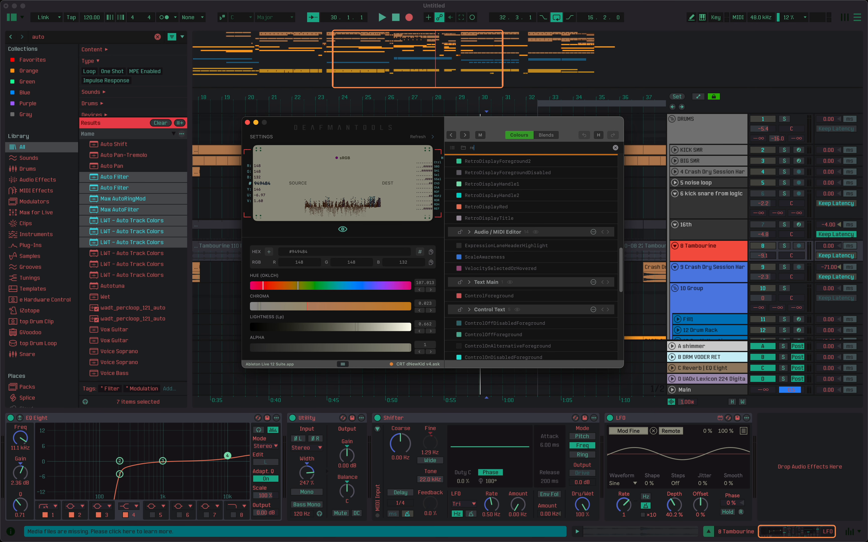
{"action": "key", "text": "Down"}
{"action": "key", "text": "Down"}
{"action": "key", "text": "Down"}
{"action": "key", "text": "Down"}
{"action": "key", "text": "Down"}
{"action": "key", "text": "Down"}
{"action": "key", "text": "Down"}
{"action": "key", "text": "Down"}
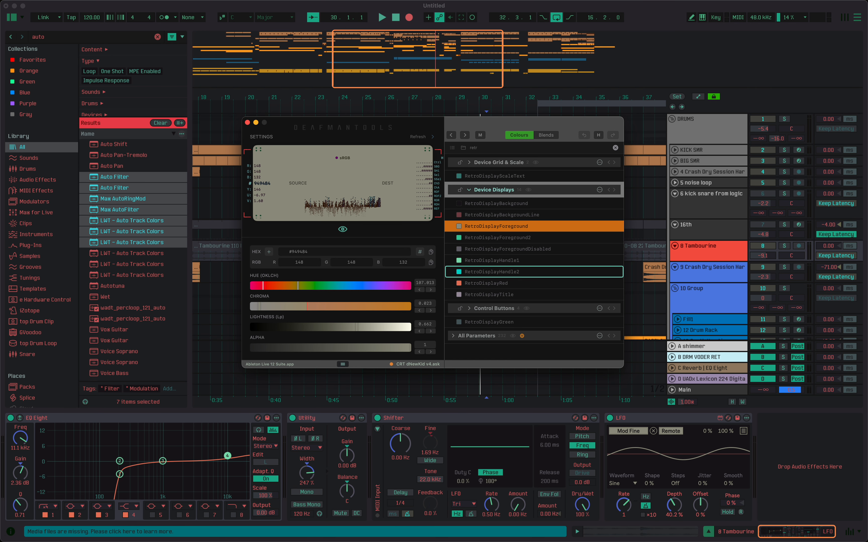
{"action": "key", "text": "Return"}
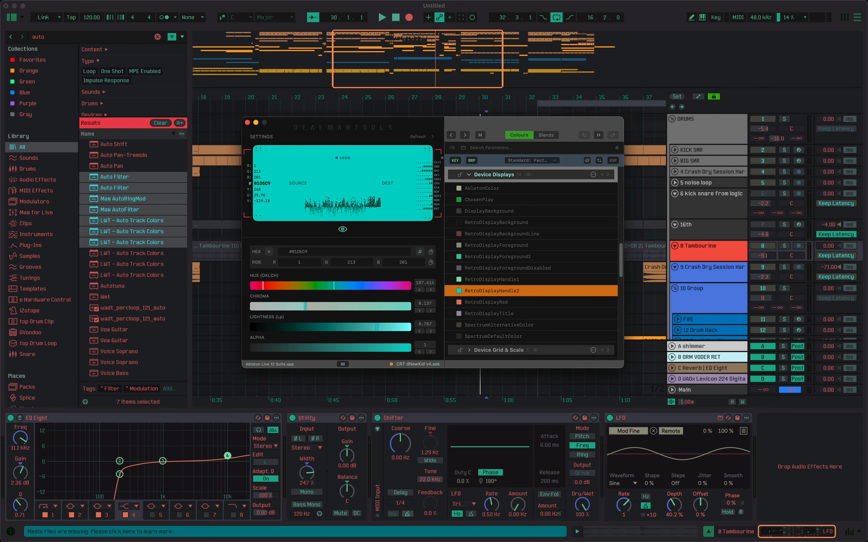
Search the theme parameters for "surface" and select SurfaceAreaFocus in the Background Surface group.
{"action": "type", "text": "surfave"}
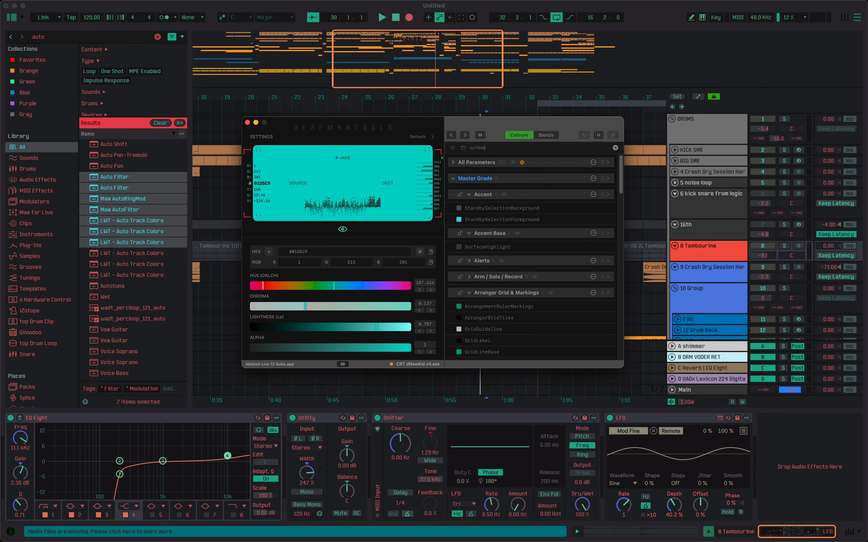
{"action": "type", "text": "ce"}
{"action": "key", "text": "Down"}
{"action": "key", "text": "Down"}
{"action": "key", "text": "Down"}
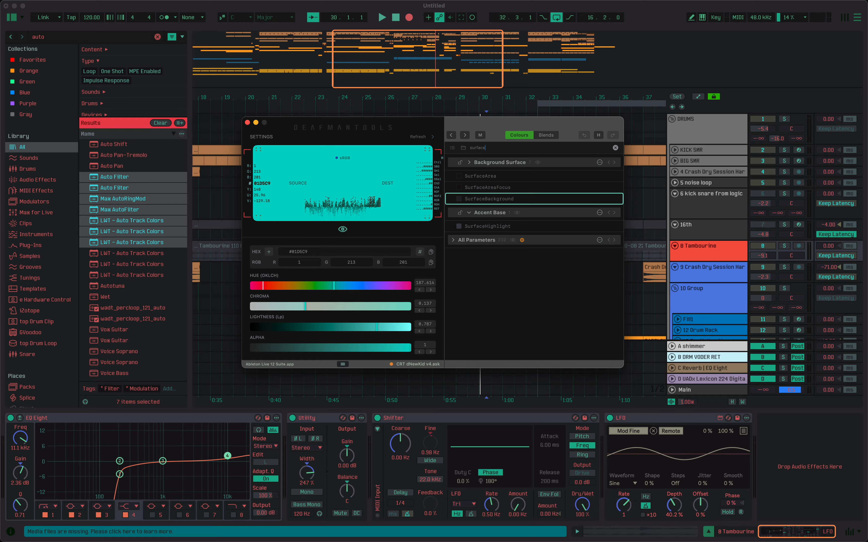
{"action": "key", "text": "Up"}
{"action": "key", "text": "Return"}
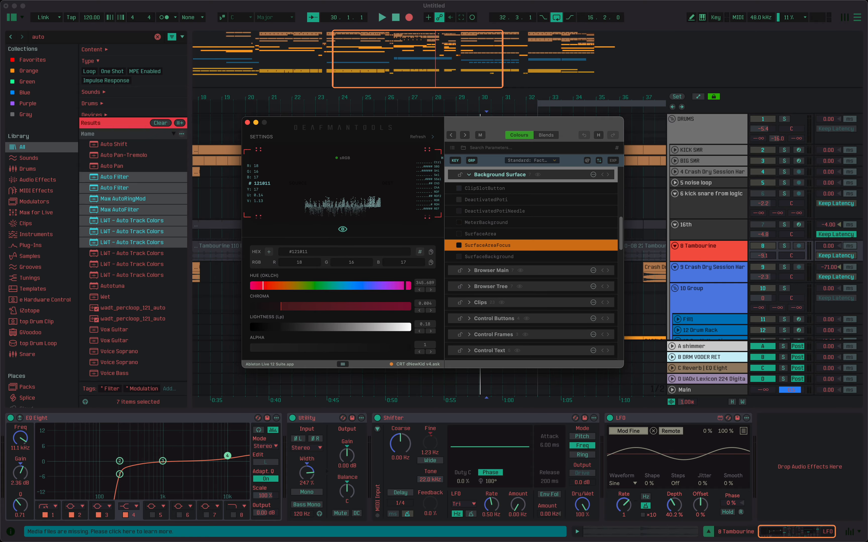
Search the theme parameters for "sur" and select SurfaceHighlight in the Accent Base group.
{"action": "type", "text": "sur"}
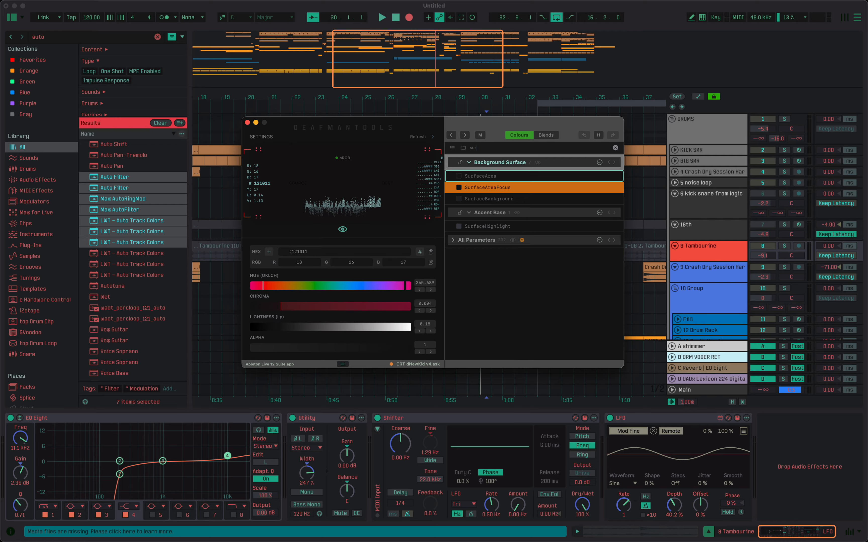
{"action": "key", "text": "Down"}
{"action": "key", "text": "Down"}
{"action": "key", "text": "Return"}
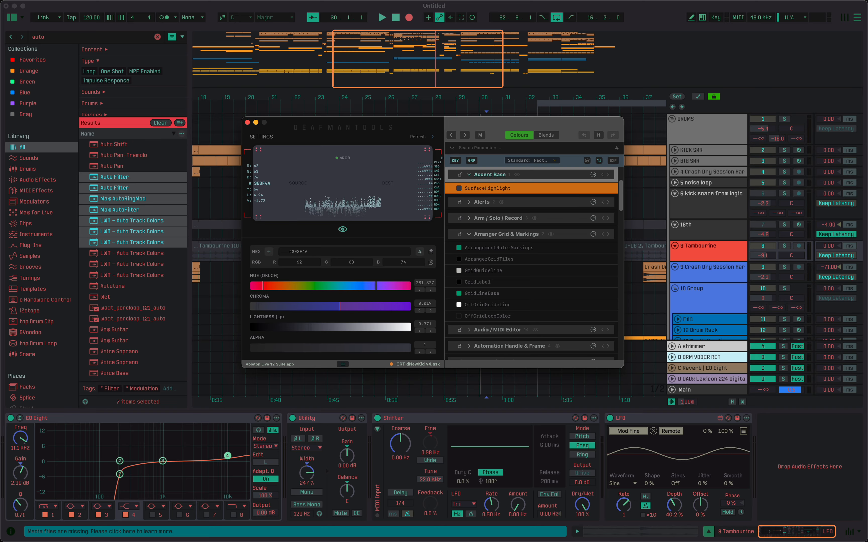
Browse the parameter search history from SurfaceHighlight to RetroDisplayForeground and recall the SurfaceAreaFocus entry.
{"action": "key", "text": "super+f"}
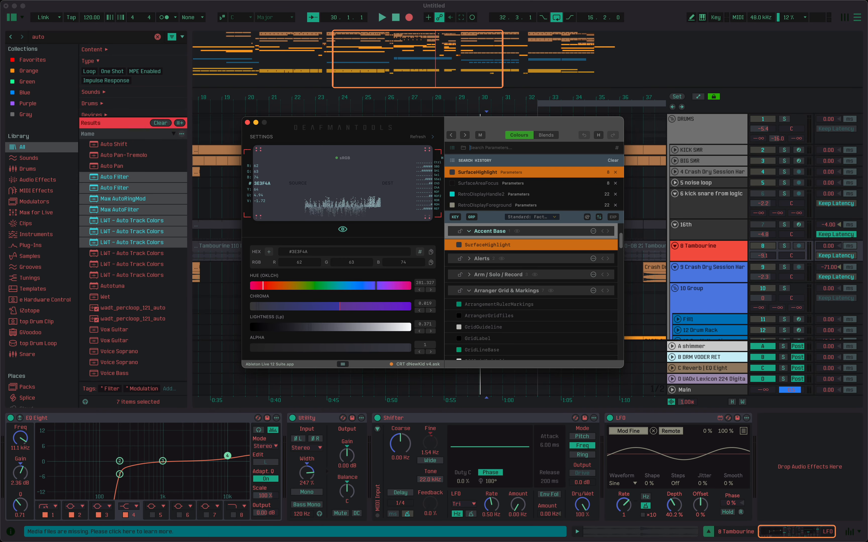
{"action": "key", "text": "Down"}
{"action": "key", "text": "Down"}
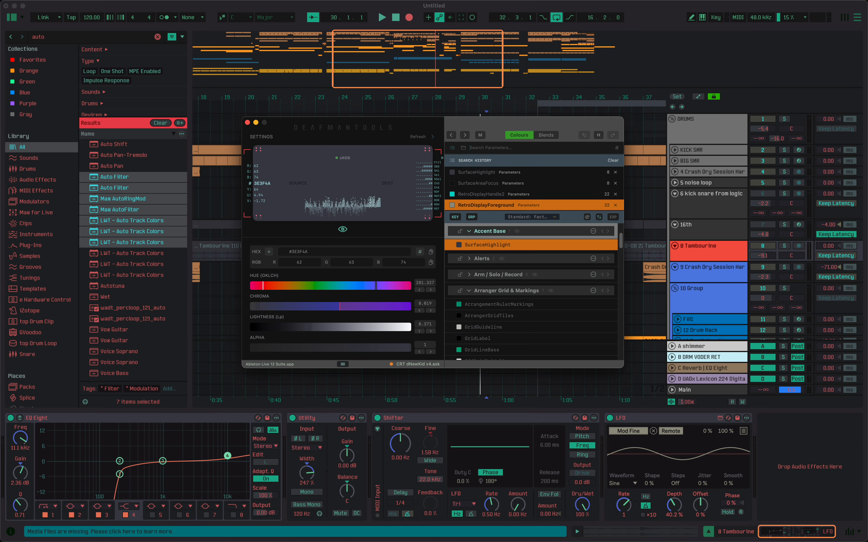
{"action": "key", "text": "Up"}
{"action": "key", "text": "Up"}
{"action": "key", "text": "Down"}
{"action": "key", "text": "Down"}
{"action": "key", "text": "Up"}
{"action": "key", "text": "Up"}
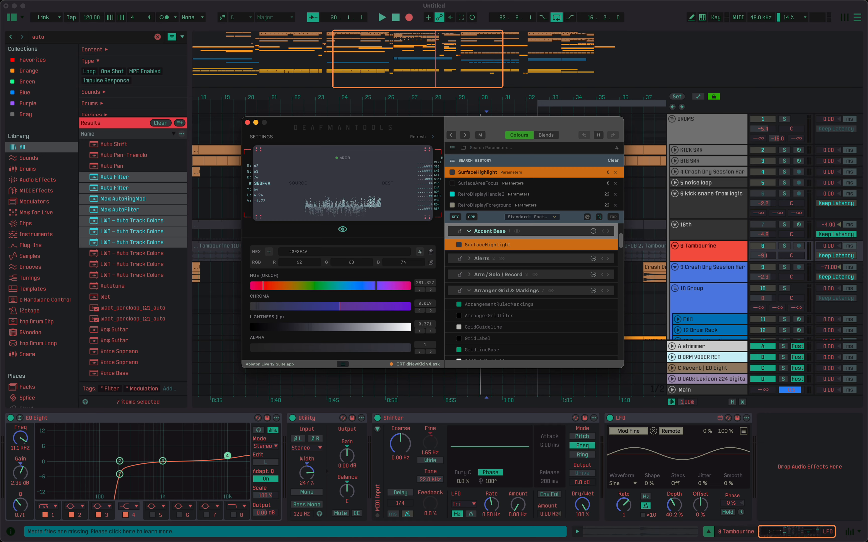
{"action": "key", "text": "Down"}
{"action": "key", "text": "Down"}
{"action": "key", "text": "Up"}
{"action": "key", "text": "Up"}
{"action": "key", "text": "Down"}
{"action": "key", "text": "Down"}
{"action": "key", "text": "Down"}
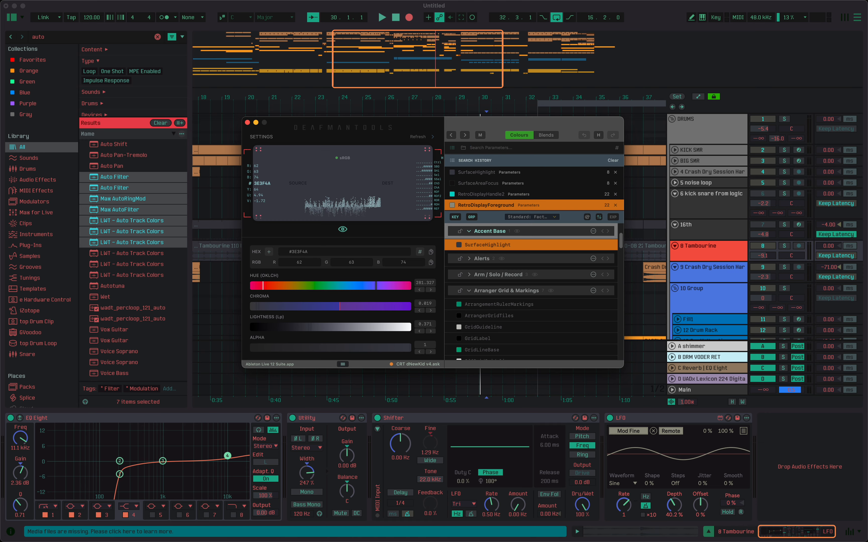
{"action": "key", "text": "Up"}
{"action": "key", "text": "Up"}
{"action": "key", "text": "Up"}
{"action": "key", "text": "Down"}
{"action": "key", "text": "Down"}
{"action": "key", "text": "Down"}
{"action": "key", "text": "Up"}
{"action": "key", "text": "Up"}
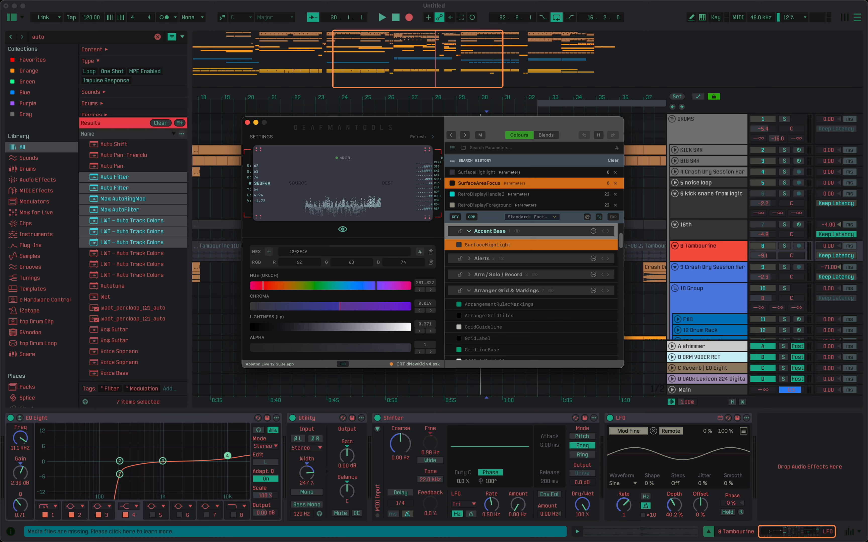
{"action": "key", "text": "Return"}
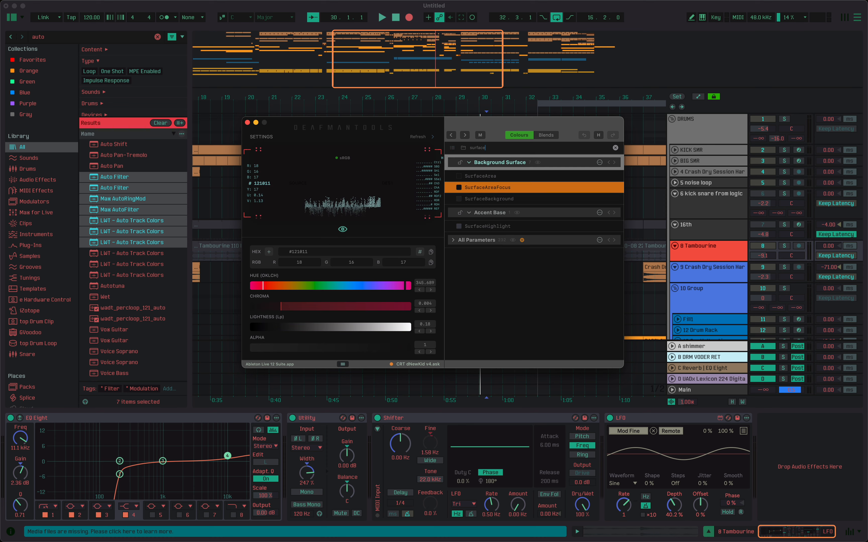
Switch the search from parameters to groups, search for "dials", and go to the Live Dials group.
{"action": "key", "text": "Tab"}
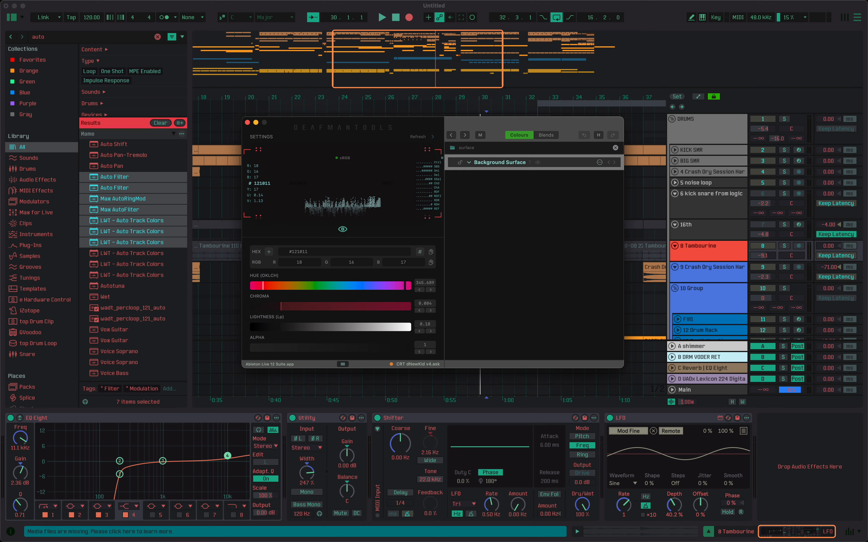
{"action": "type", "text": ","}
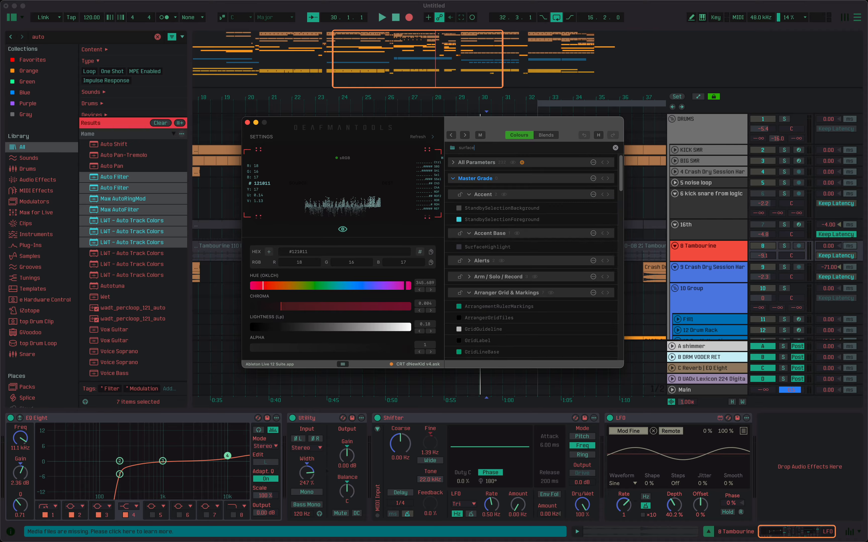
{"action": "key", "text": "BackSpace"}
{"action": "key", "text": "BackSpace"}
{"action": "key", "text": "BackSpace"}
{"action": "key", "text": "BackSpace"}
{"action": "key", "text": "BackSpace"}
{"action": "key", "text": "BackSpace"}
{"action": "key", "text": "BackSpace"}
{"action": "key", "text": "BackSpace"}
{"action": "type", "text": "dials"}
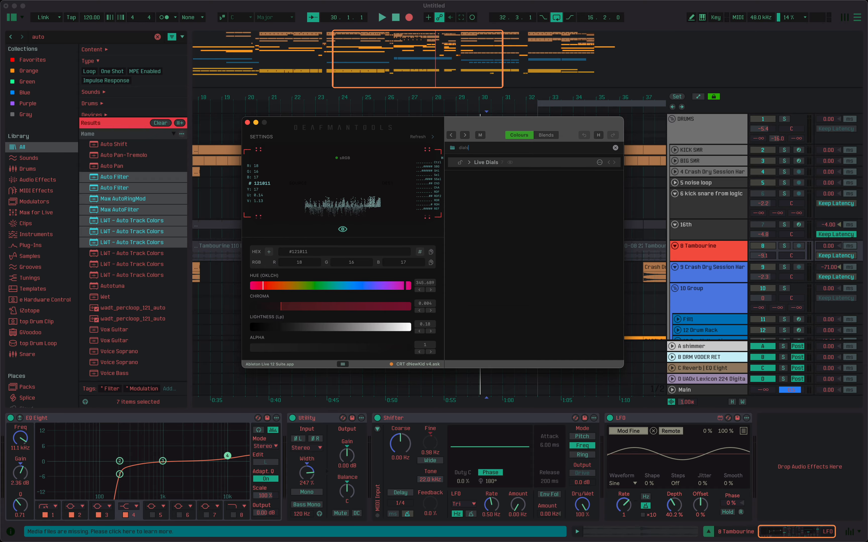
{"action": "key", "text": "Down"}
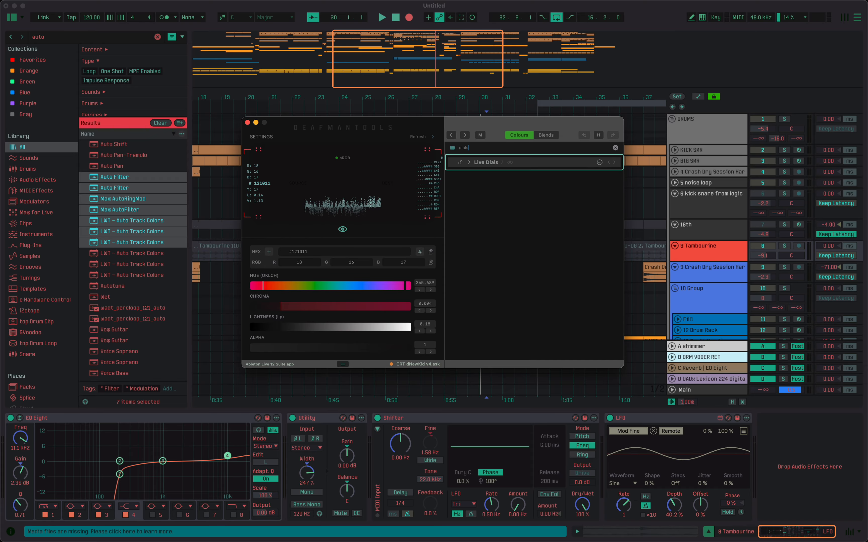
{"action": "key", "text": "Return"}
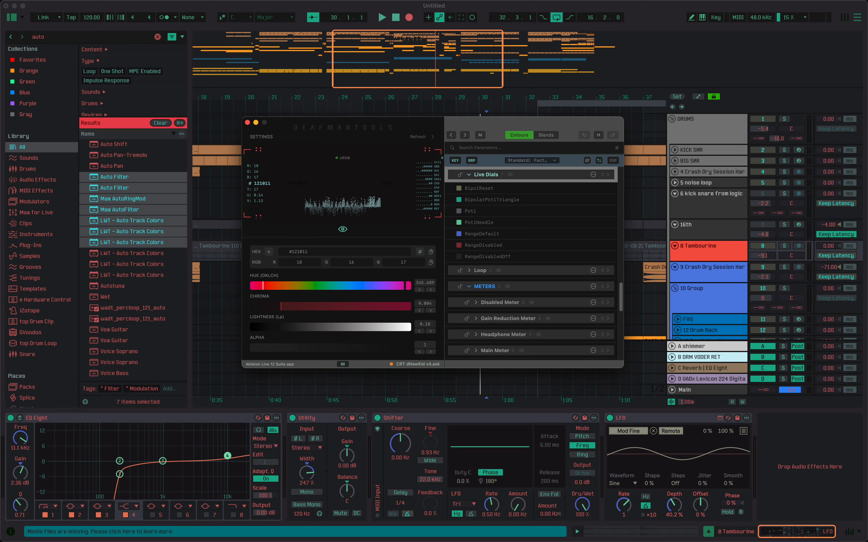
Select the PotiNeedle parameter in the Live Dials group.
{"action": "key", "text": "Down"}
{"action": "key", "text": "Down"}
{"action": "key", "text": "Down"}
{"action": "key", "text": "Down"}
{"action": "key", "text": "Return"}
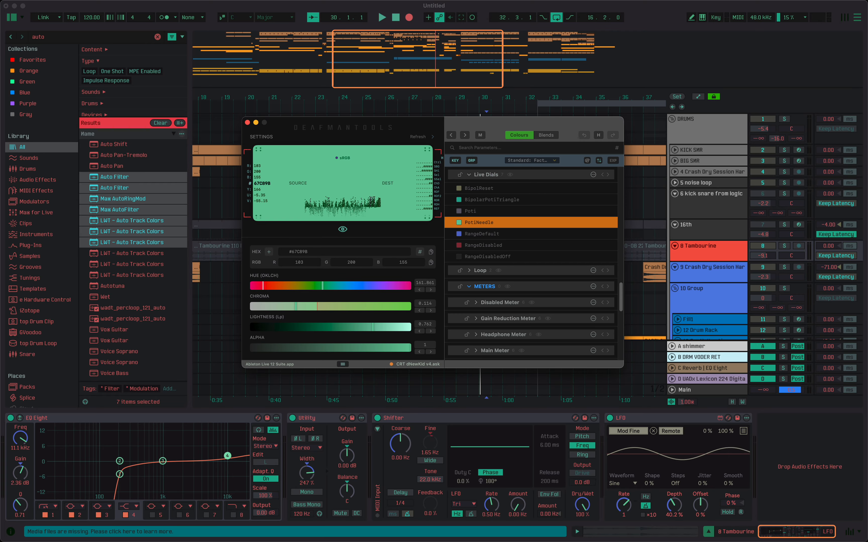
Search the groups for "meter", step through the meter groups found, and go to Main Meter.
{"action": "key", "text": "super+f"}
{"action": "type", "text": "meter"}
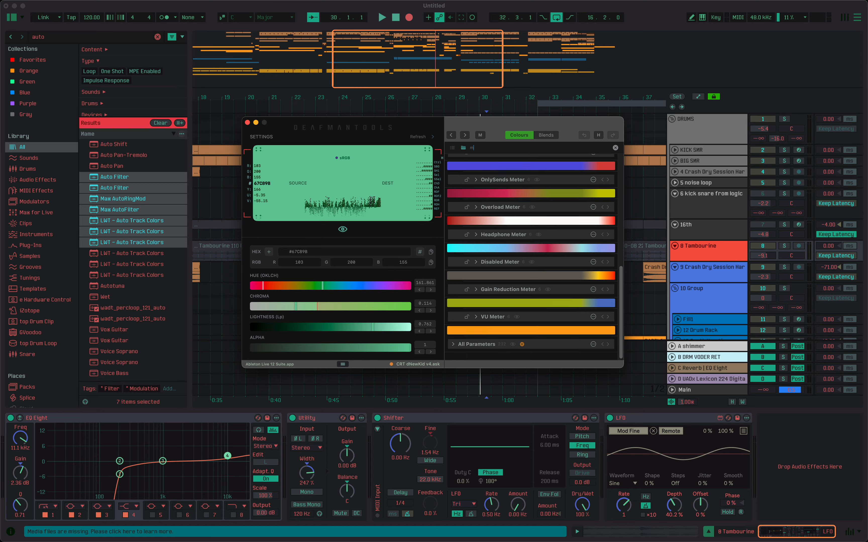
{"action": "key", "text": "Down"}
{"action": "key", "text": "Down"}
{"action": "key", "text": "Down"}
{"action": "key", "text": "Down"}
{"action": "key", "text": "Down"}
{"action": "key", "text": "Down"}
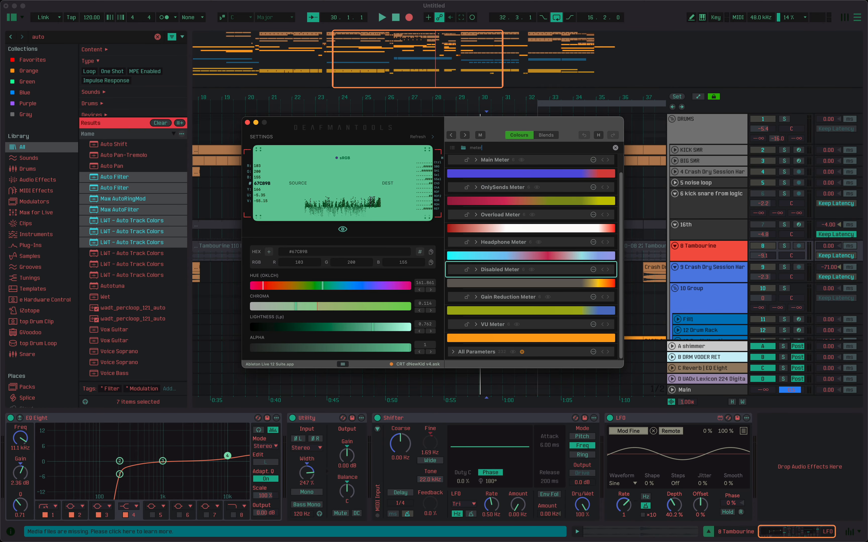
{"action": "key", "text": "Up"}
{"action": "key", "text": "Up"}
{"action": "key", "text": "Up"}
{"action": "key", "text": "Down"}
{"action": "key", "text": "Down"}
{"action": "key", "text": "Down"}
{"action": "key", "text": "Down"}
{"action": "key", "text": "Up"}
{"action": "key", "text": "Up"}
{"action": "key", "text": "Up"}
{"action": "key", "text": "Up"}
{"action": "key", "text": "Up"}
{"action": "key", "text": "Up"}
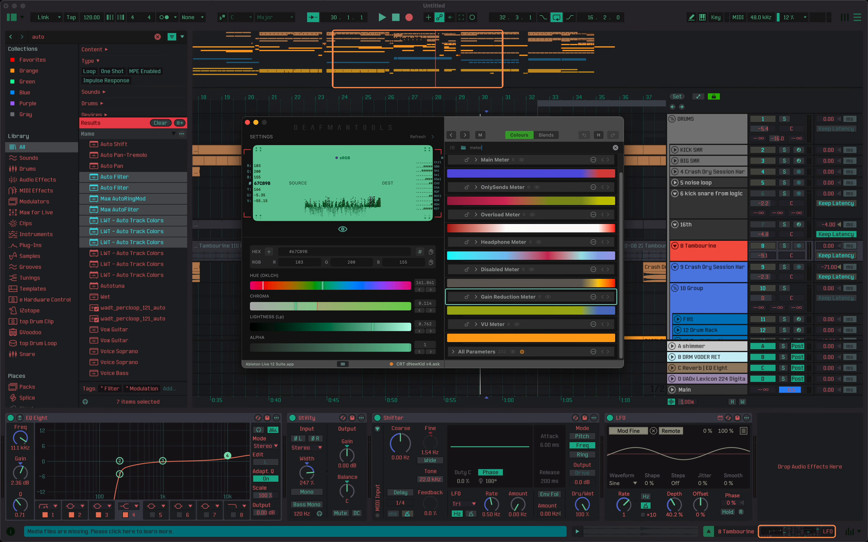
{"action": "key", "text": "Return"}
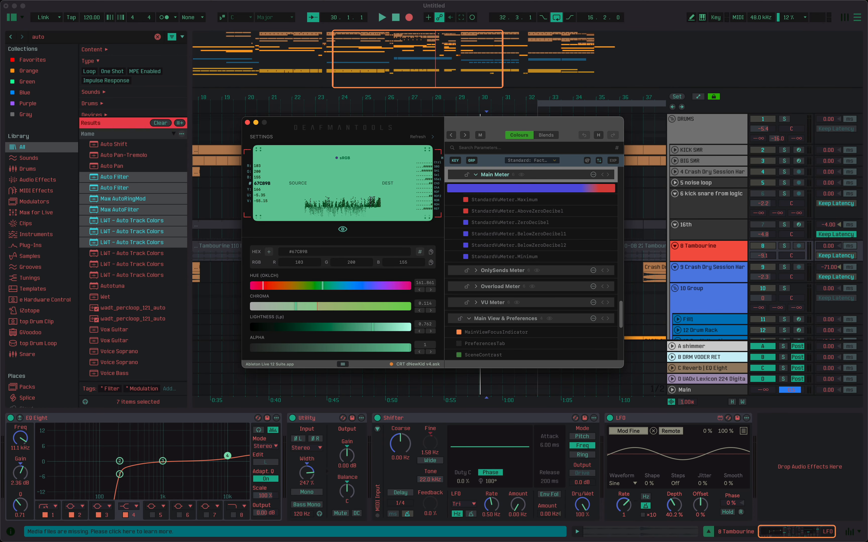
Select the StandardVuMeter.BelowZeroDecibel1 parameter in the Main Meter group.
{"action": "key", "text": "Down"}
{"action": "key", "text": "Down"}
{"action": "key", "text": "Down"}
{"action": "key", "text": "Down"}
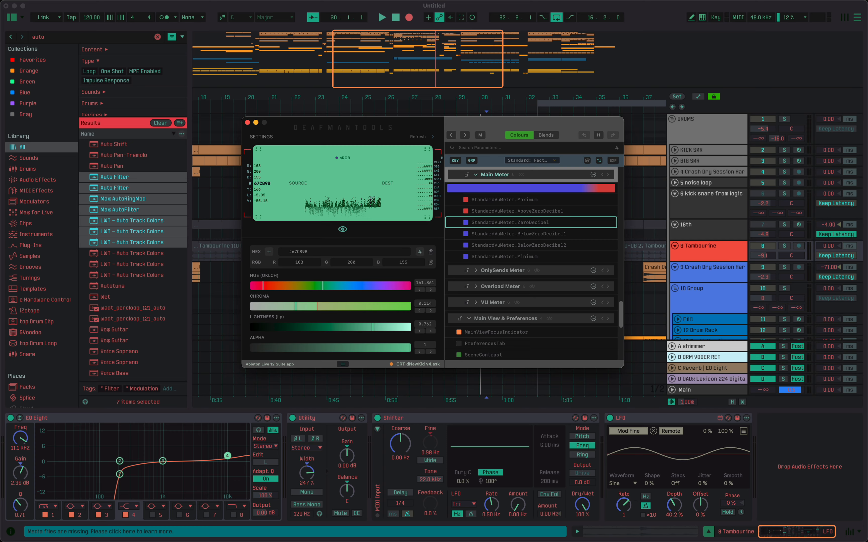
{"action": "key", "text": "Return"}
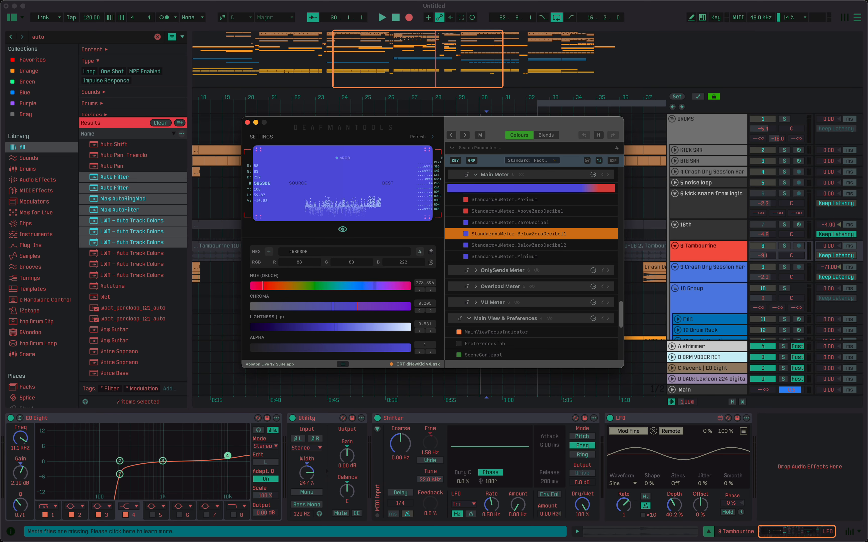
Review the METERS and Live Dials entries in the group search history, then show and hide the history again.
{"action": "key", "text": "super+f"}
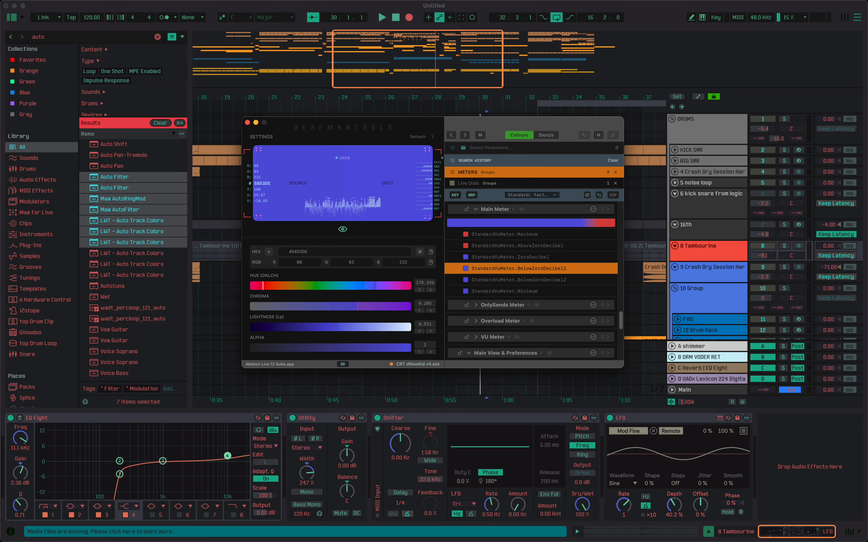
{"action": "key", "text": "Down"}
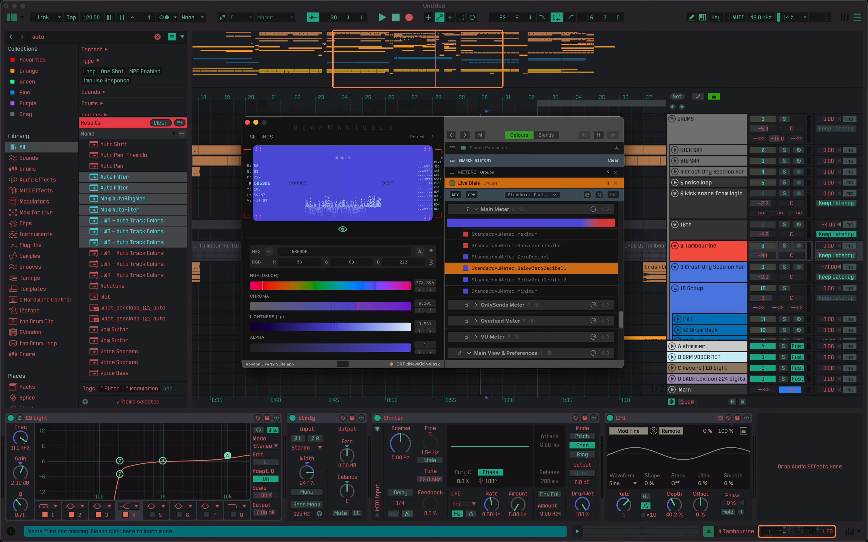
{"action": "key", "text": "Up"}
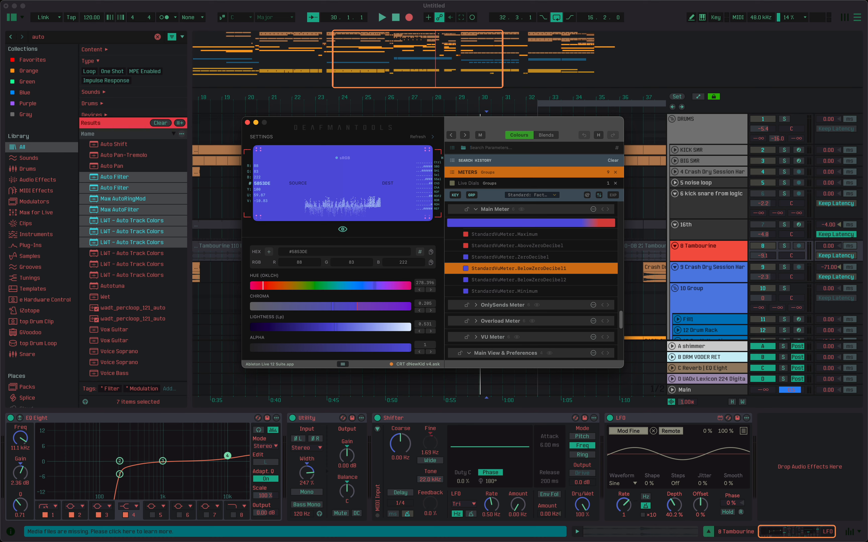
{"action": "key", "text": "Escape"}
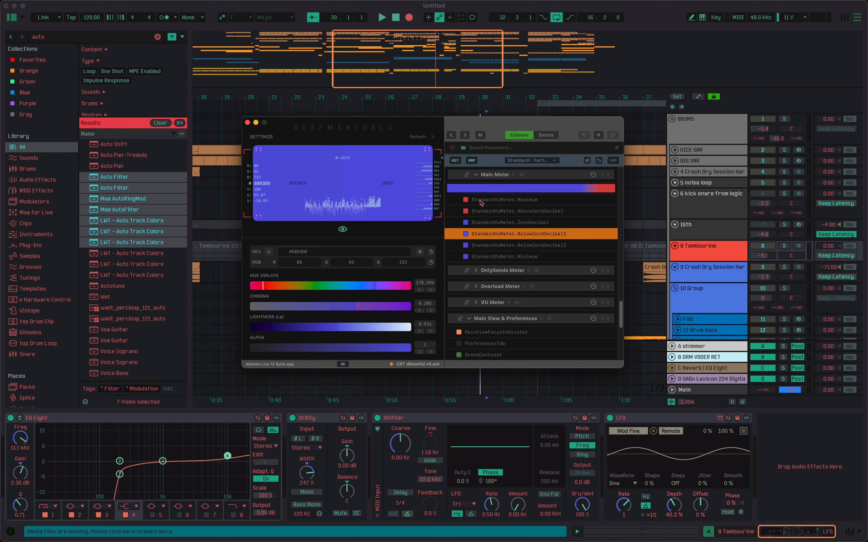
{"action": "left_click", "coordinate": [464, 148]}
{"action": "left_click", "coordinate": [452, 149]}
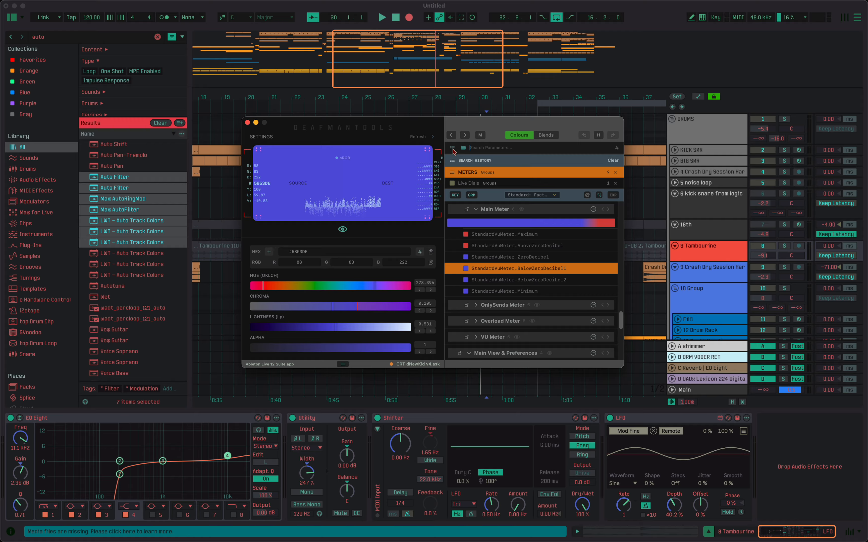
{"action": "left_click", "coordinate": [452, 149]}
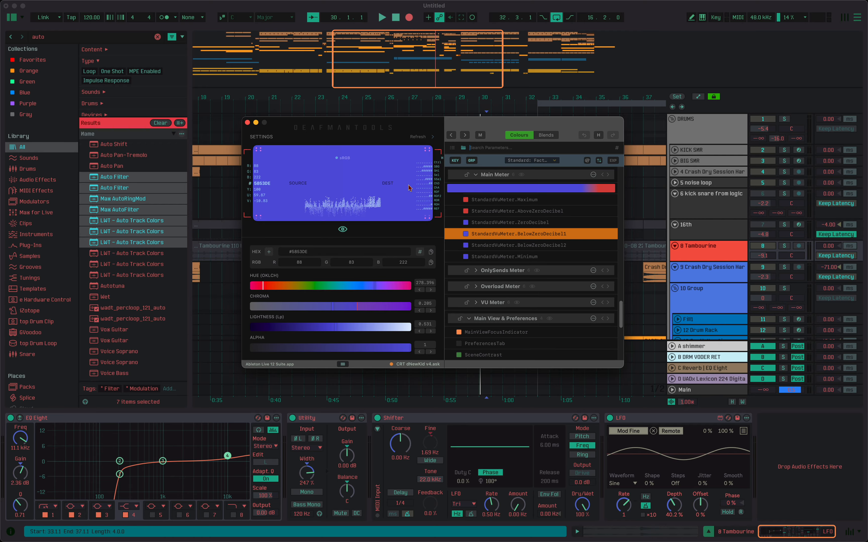